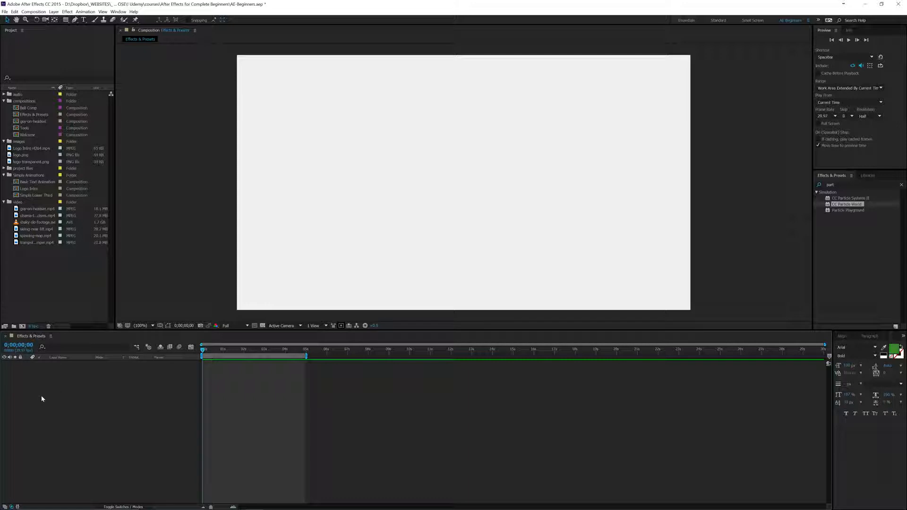
Step: Create a white rectangle shape layer that fills the whole composition and rename it "particle world"
left_click(66, 19)
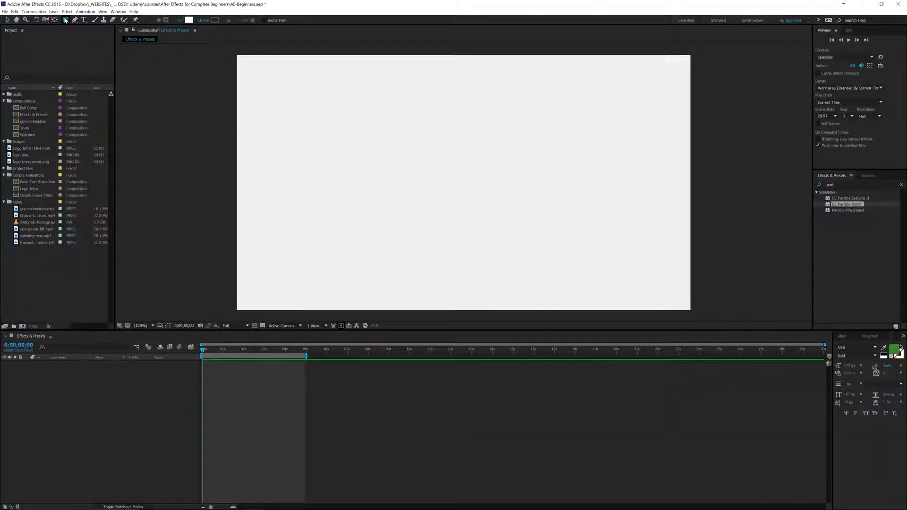
double_click(66, 19)
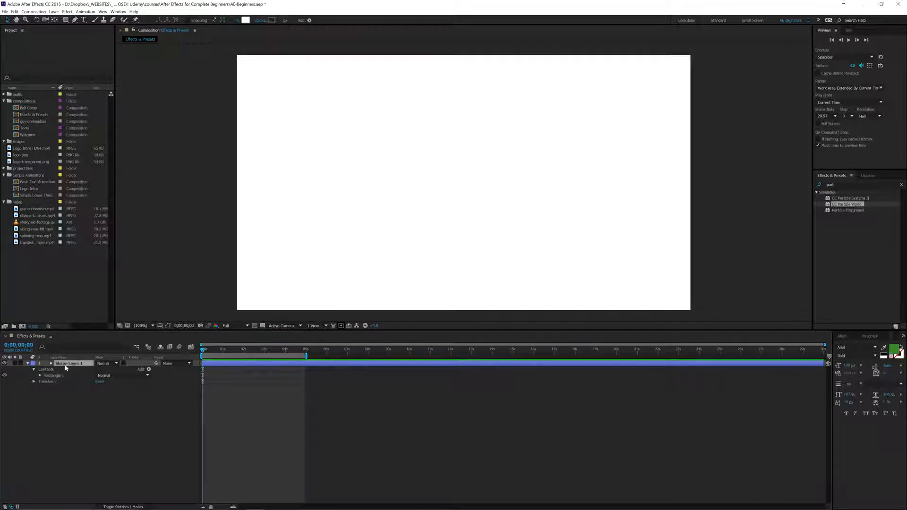
key("Return")
type("p0article")
key("BackSpace")
key("BackSpace")
key("BackSpace")
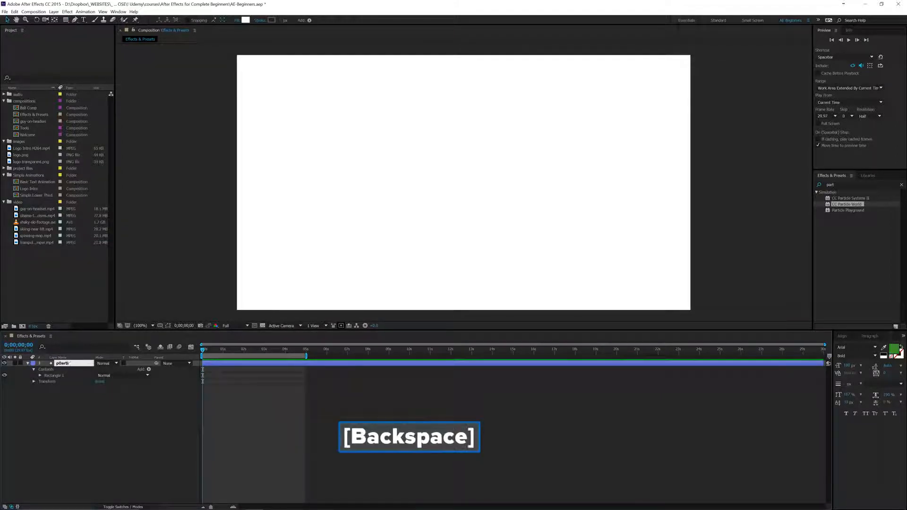
type("article world")
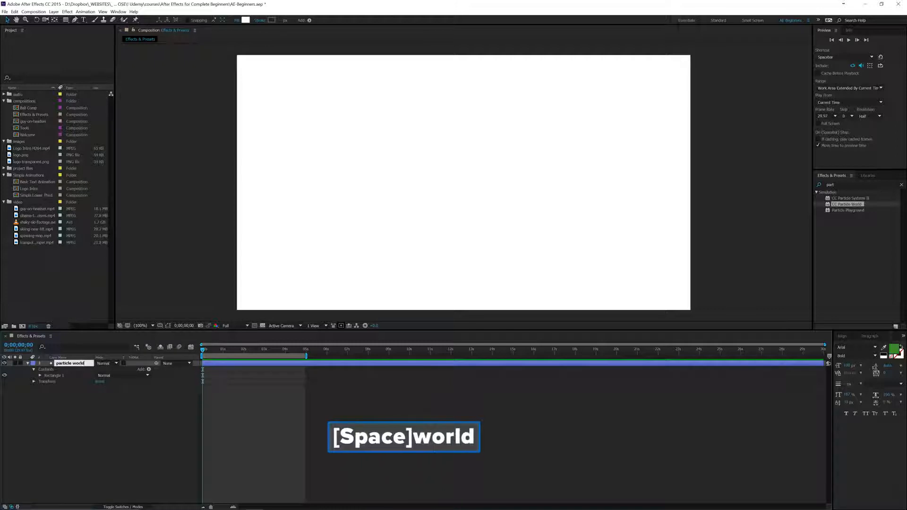
key("Return")
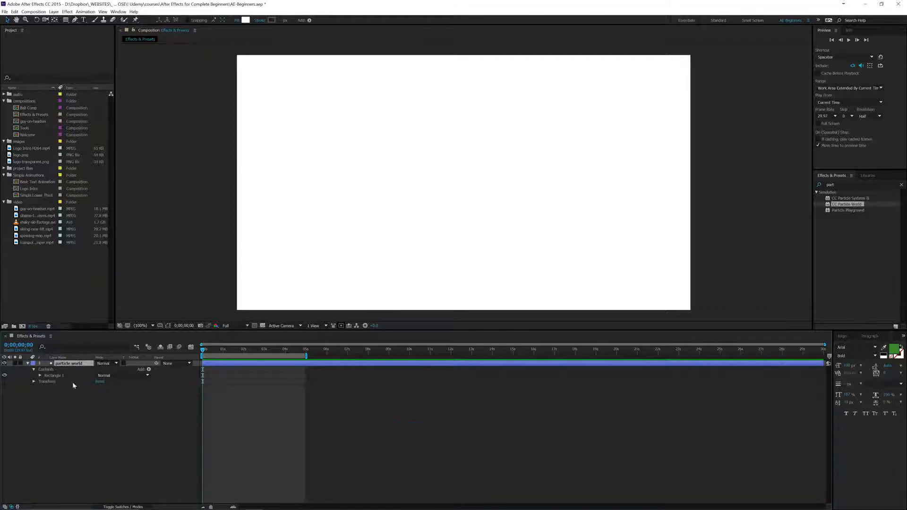
Step: Apply the CC Particle World effect to the particle world layer and move the current time to 0;00;01;16
left_click(835, 184)
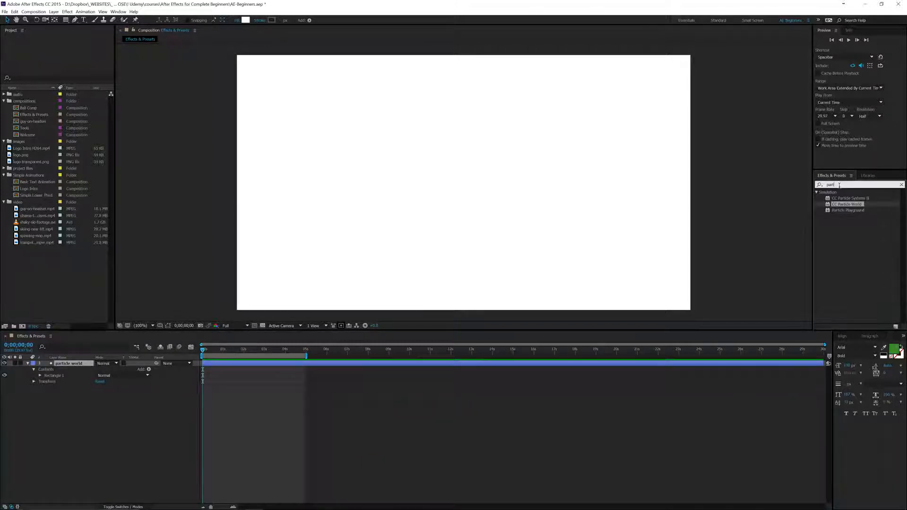
left_click_drag(848, 204, 514, 219)
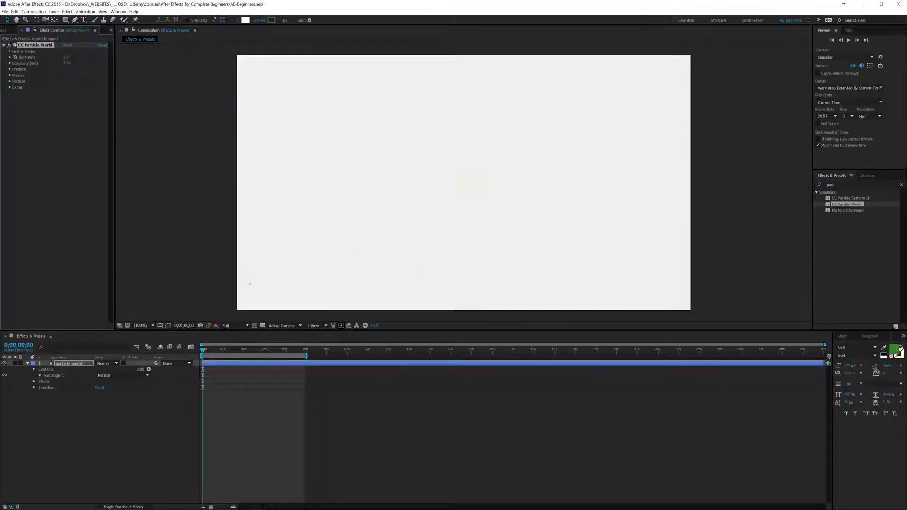
left_click_drag(203, 349, 234, 360)
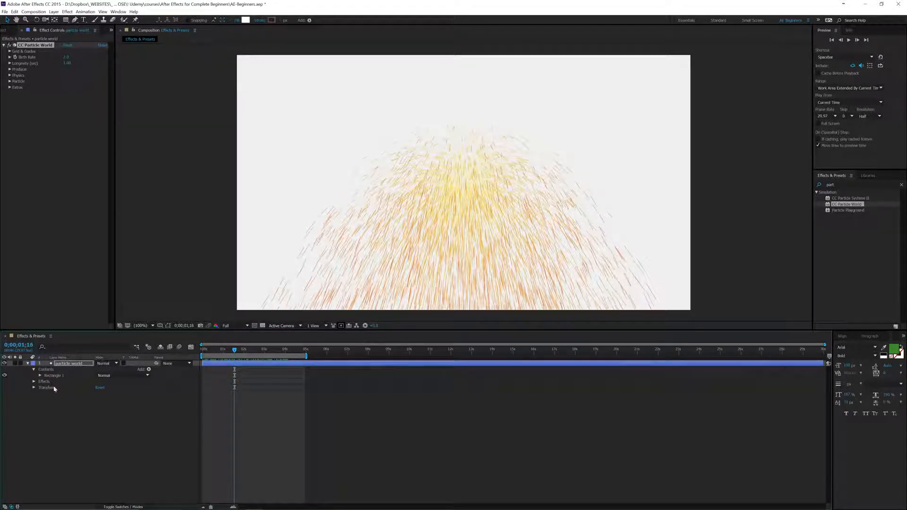
Step: Examine the effect's Grid & Guides, Birth Rate, Producer and Physics settings, and collapse them again
left_click(52, 222)
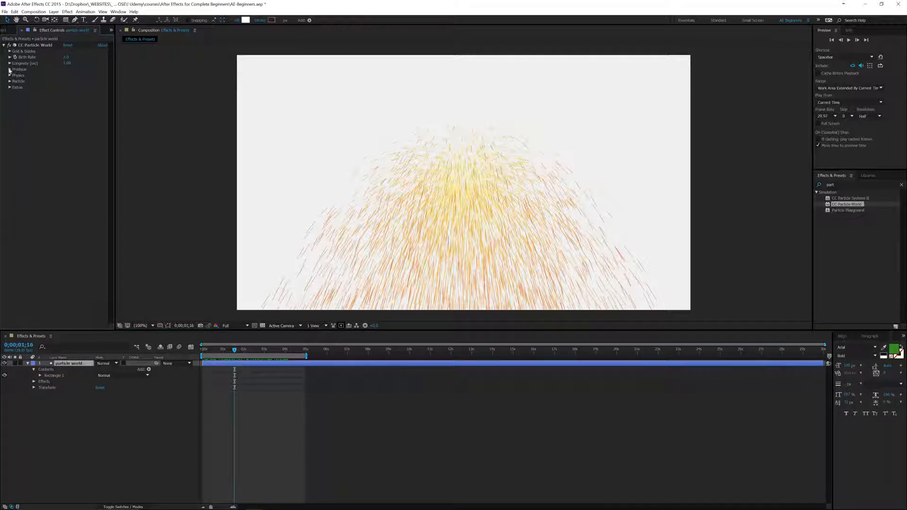
left_click(9, 52)
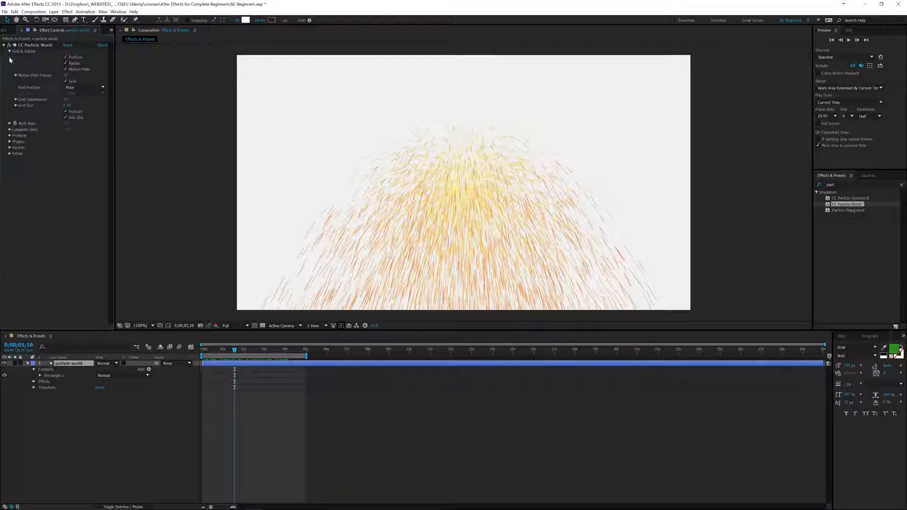
left_click(10, 124)
left_click(9, 145)
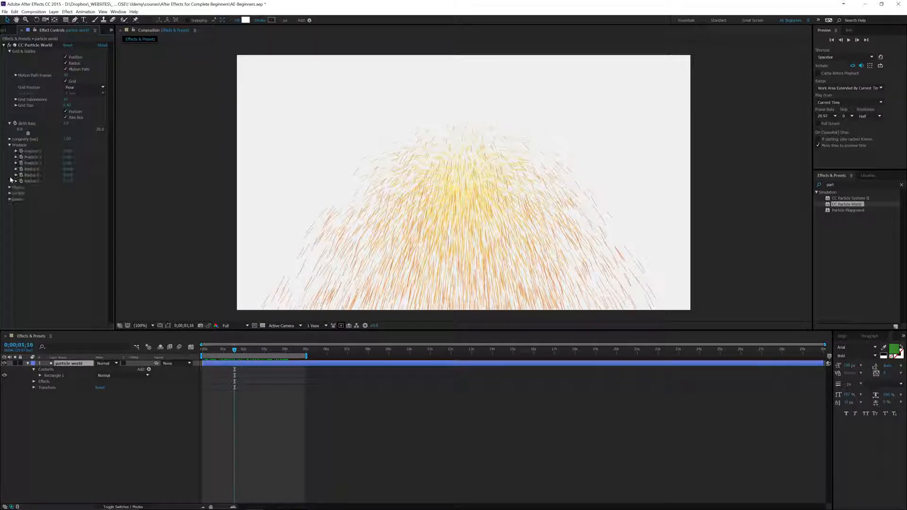
left_click(10, 187)
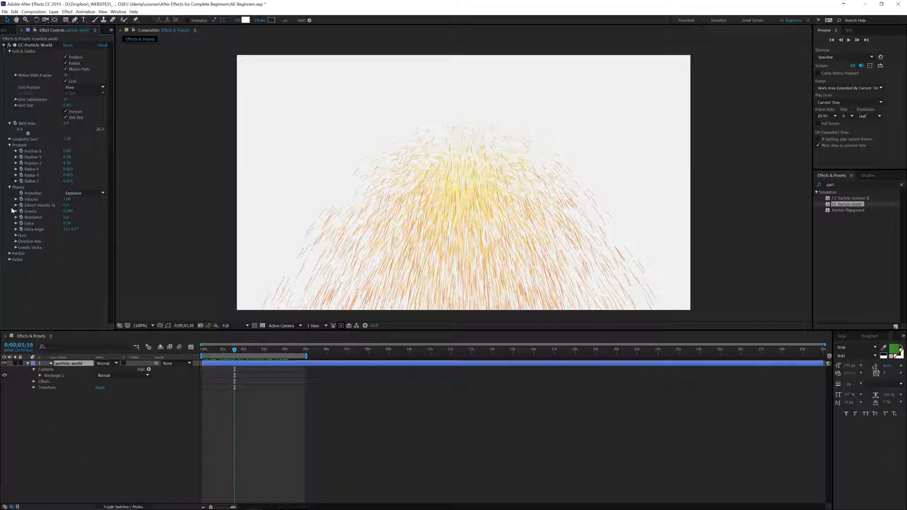
left_click(9, 145)
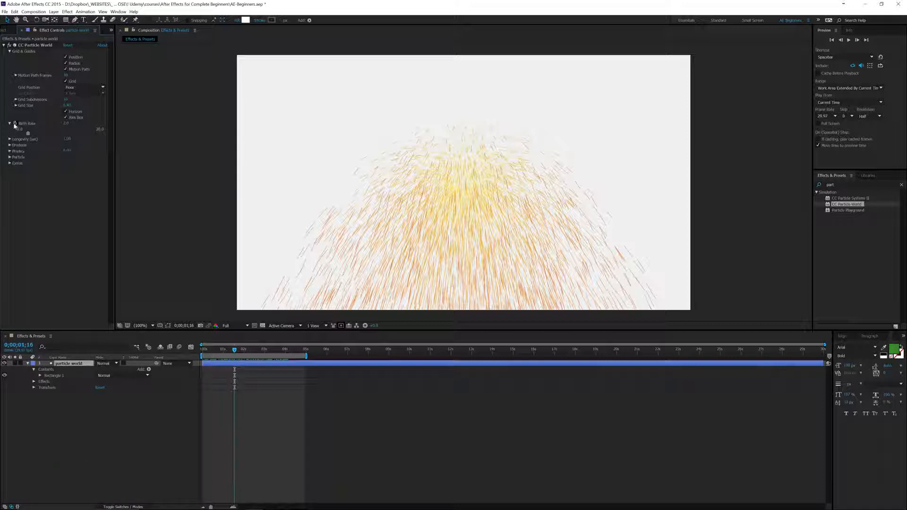
left_click(9, 123)
left_click(10, 52)
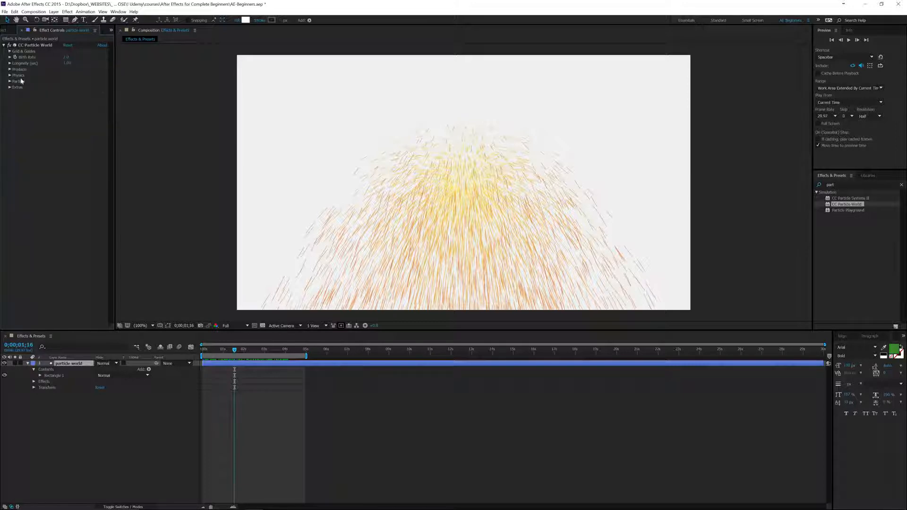
Step: Look through the Grid & Guides, Producer and Particle groups of CC Particle World one at a time
left_click(10, 51)
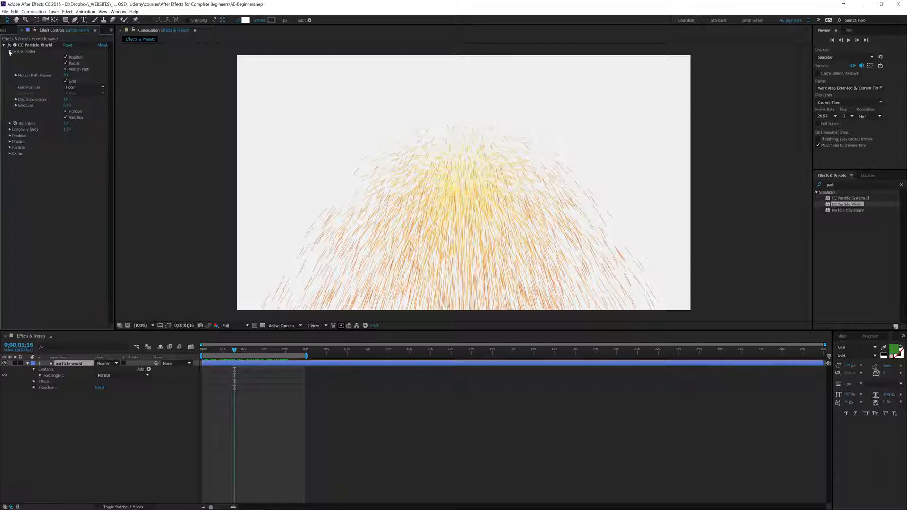
left_click(9, 51)
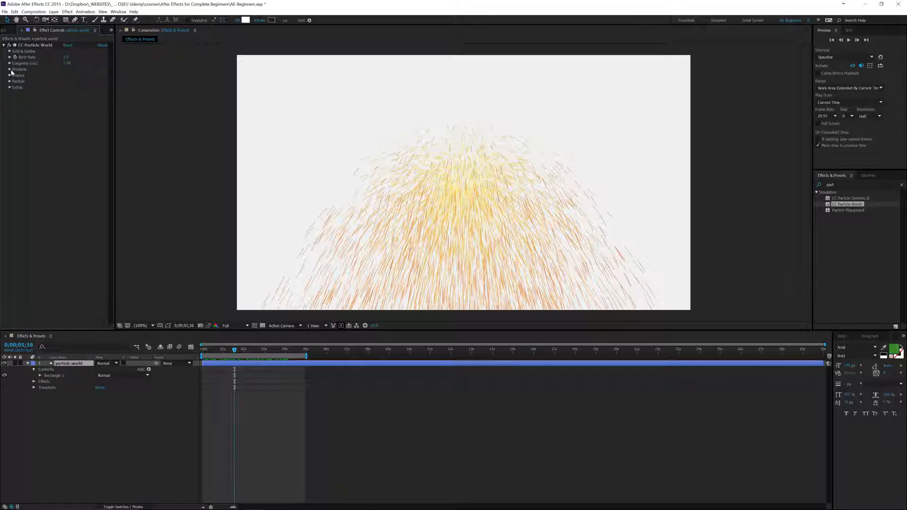
left_click(9, 69)
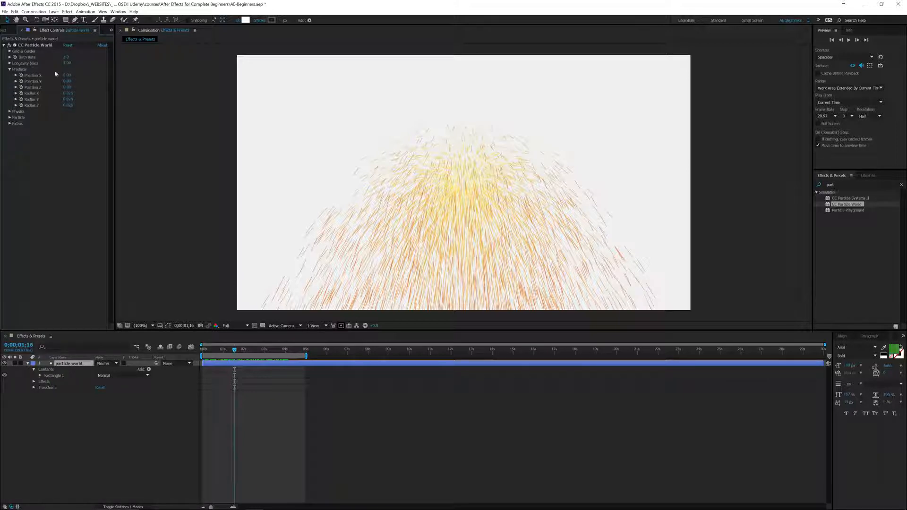
left_click(10, 69)
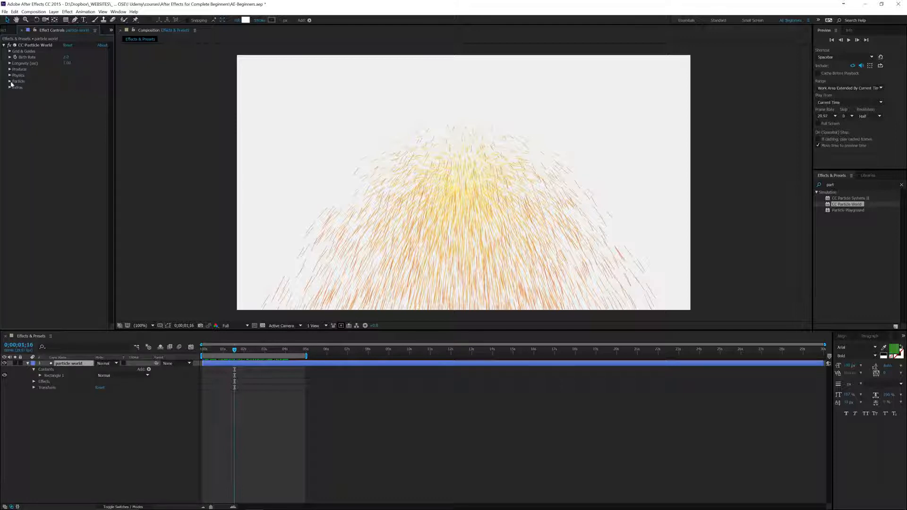
left_click(9, 81)
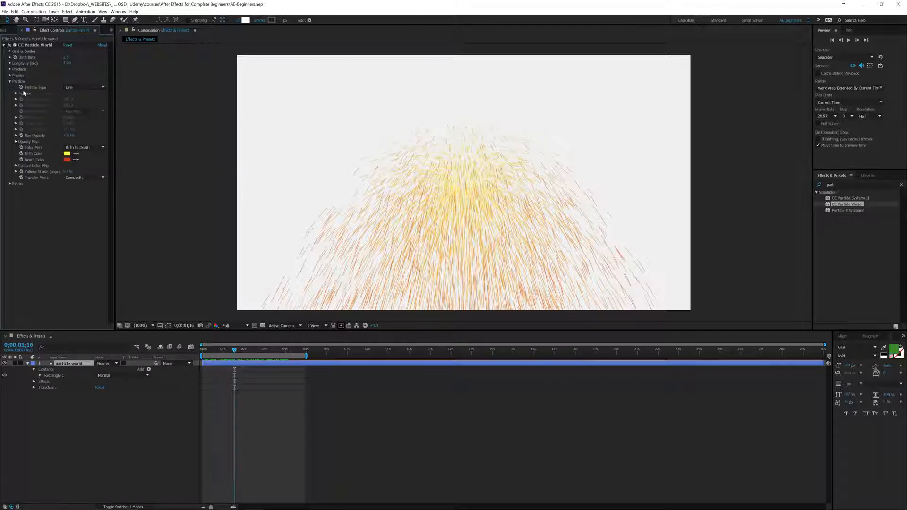
left_click(10, 82)
Step: Try a different Random Seed in the Extras group of CC Particle World and undo the change
left_click(10, 88)
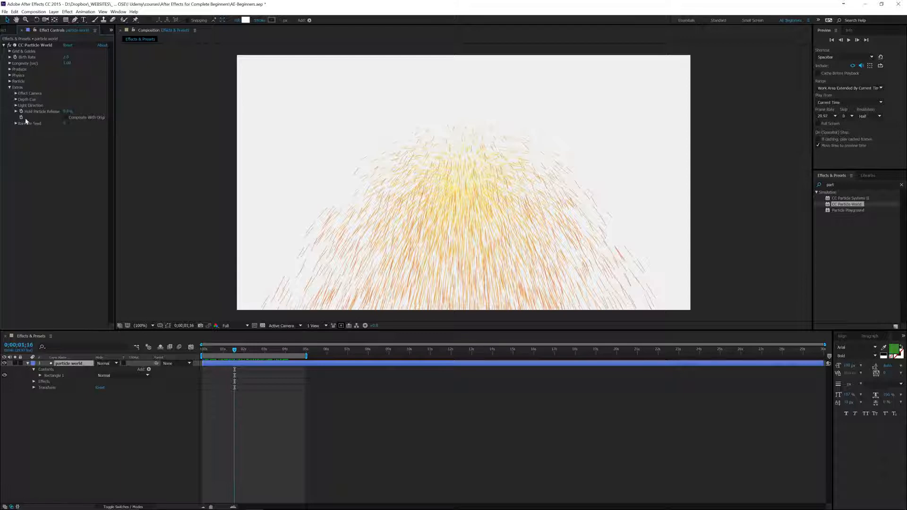
left_click_drag(65, 123, 81, 123)
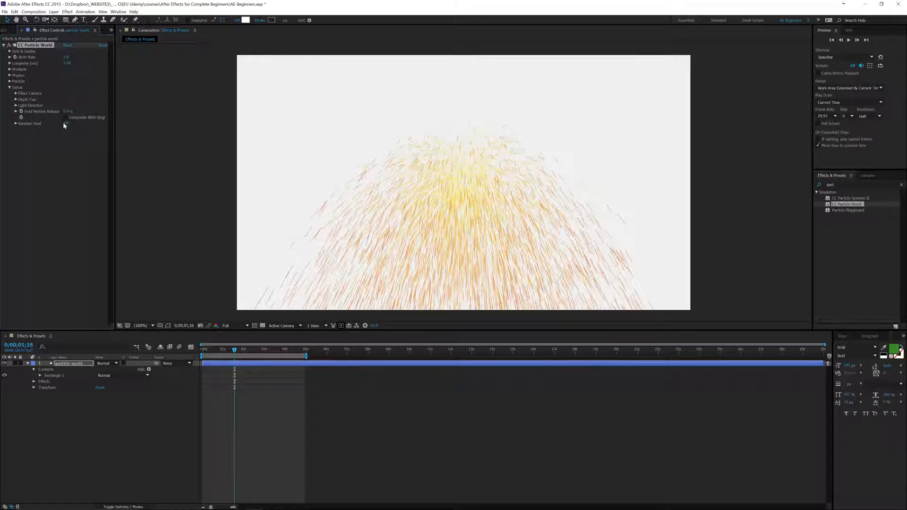
key("ctrl+z")
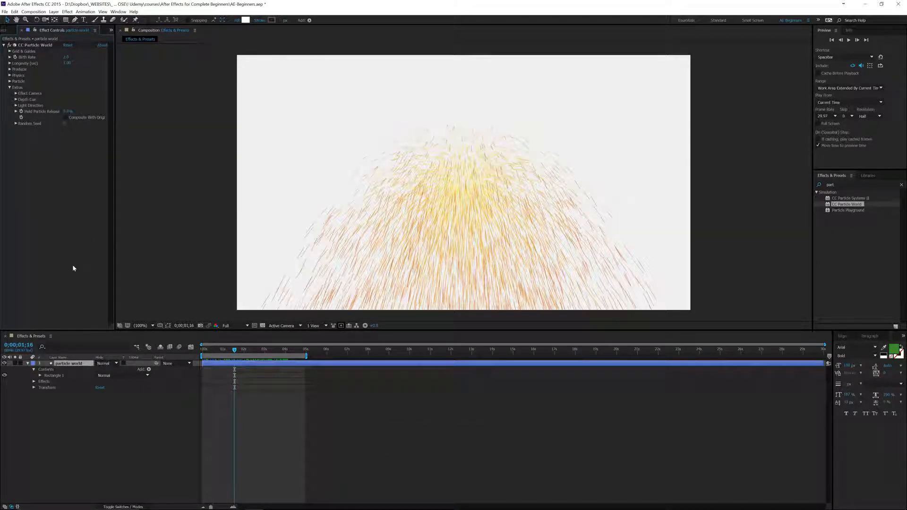
Step: Try a lower Effect Opacity in CC Particle World's Compositing Options in the timeline, and collapse the layer
left_click(34, 381)
left_click(40, 387)
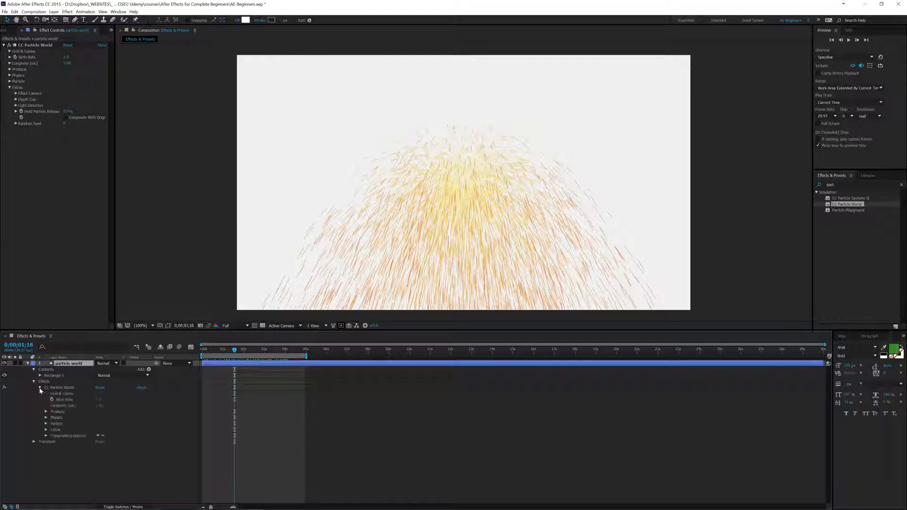
left_click(46, 435)
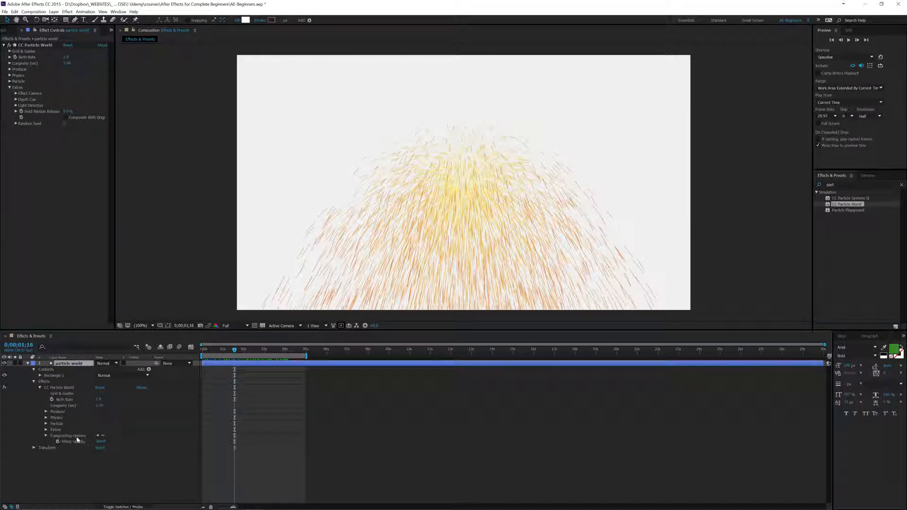
mouse_move(101, 444)
left_mouse_down()
mouse_move(77, 445)
mouse_move(107, 446)
left_mouse_up()
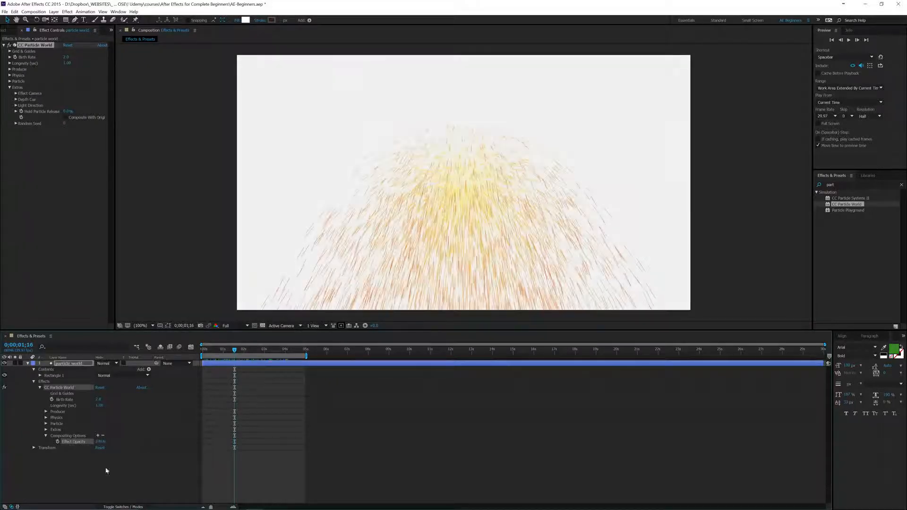
left_click(28, 364)
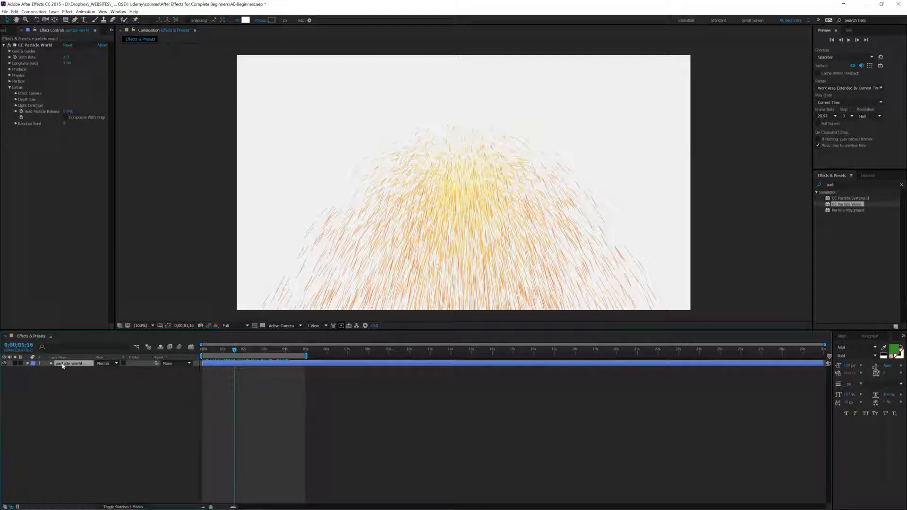
Step: Set the particle world layer's shape fill color to black (000000) and expand Rectangle 1's Fill 1 properties in the timeline
left_click(246, 21)
left_click_drag(548, 366, 494, 409)
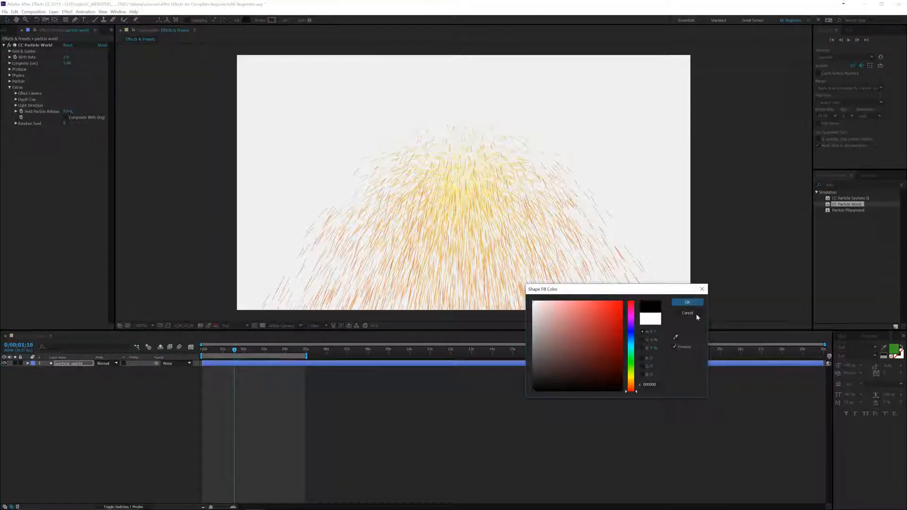
left_click(687, 302)
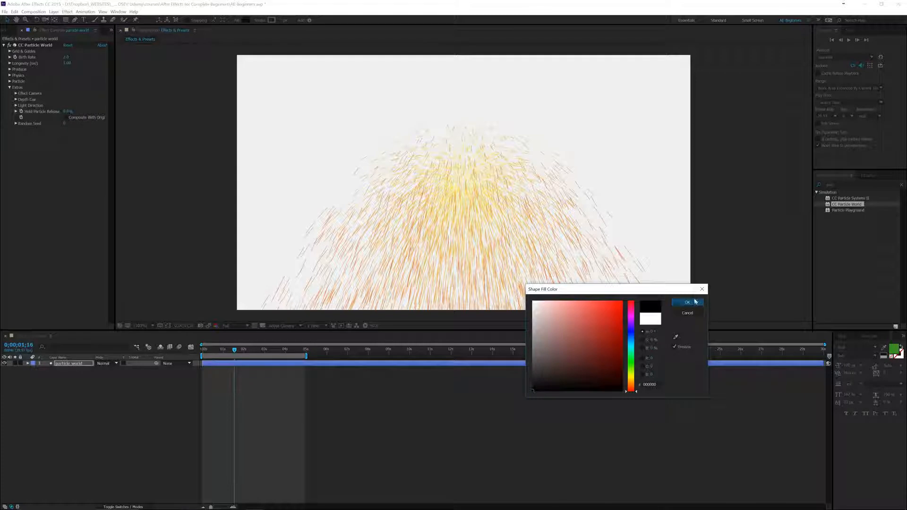
left_click(28, 363)
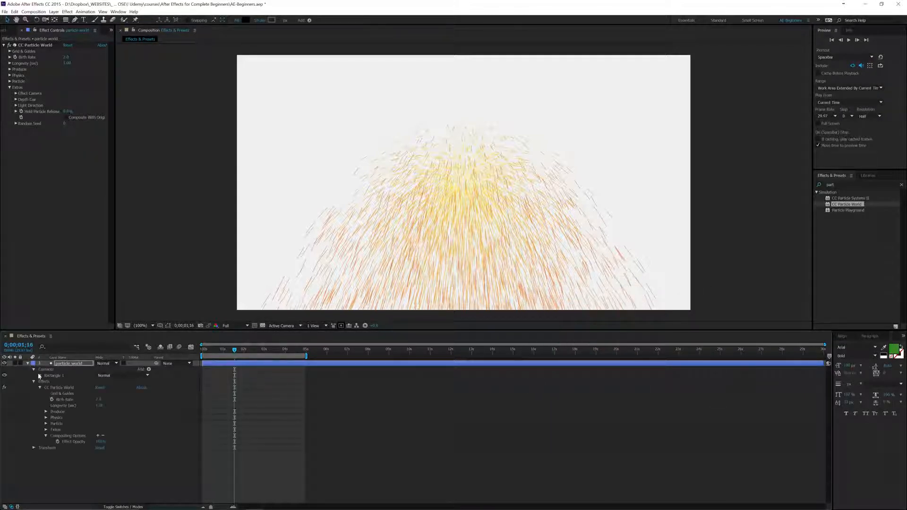
left_click(40, 376)
left_click(46, 394)
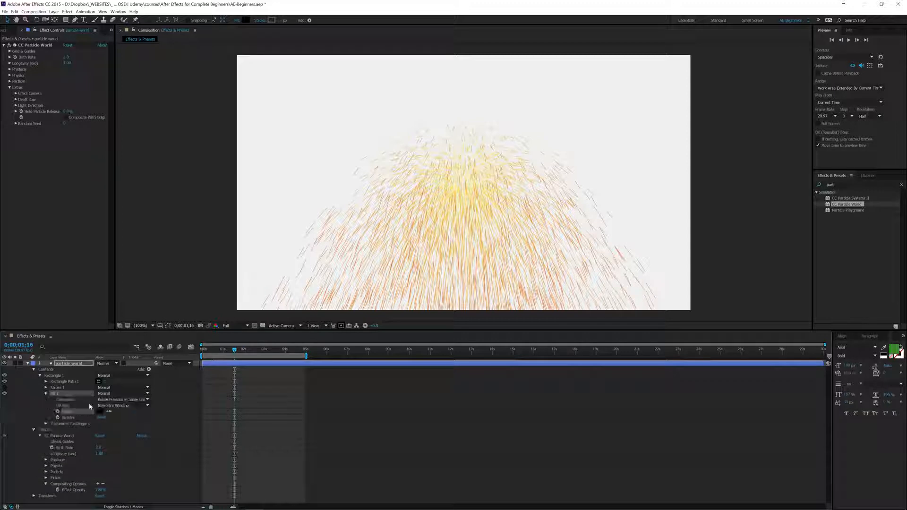
Step: Change the composition's background color to black and preview the particle animation from the first frame
left_click_drag(235, 351, 202, 350)
left_click(40, 12)
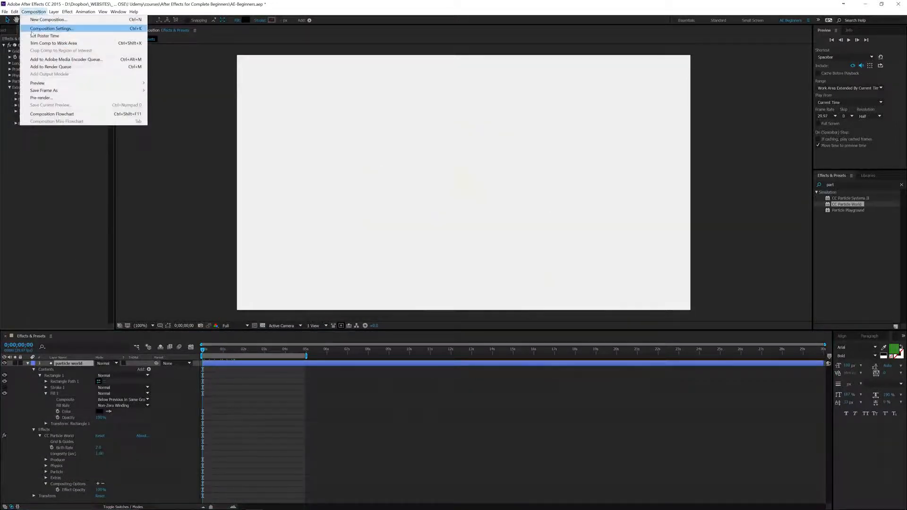
left_click(37, 24)
left_click(413, 291)
left_click(536, 390)
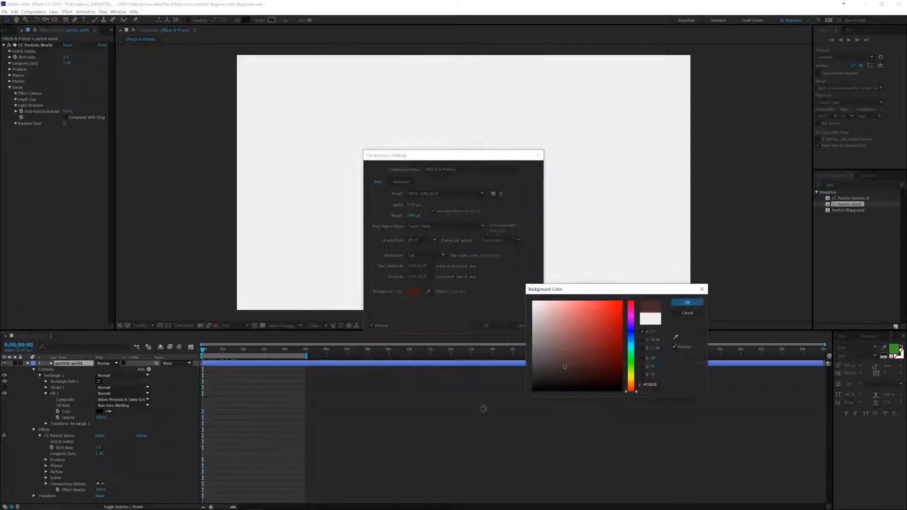
left_click(686, 302)
left_click(487, 324)
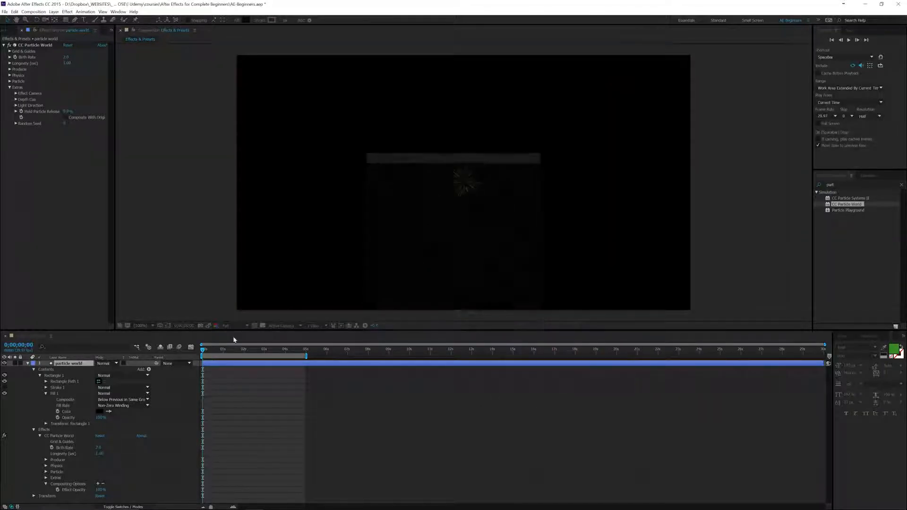
key("space")
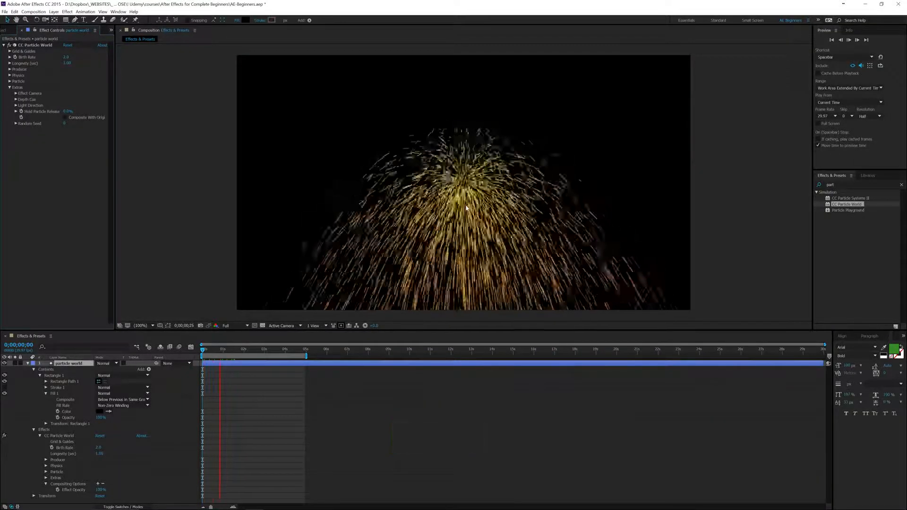
key("space")
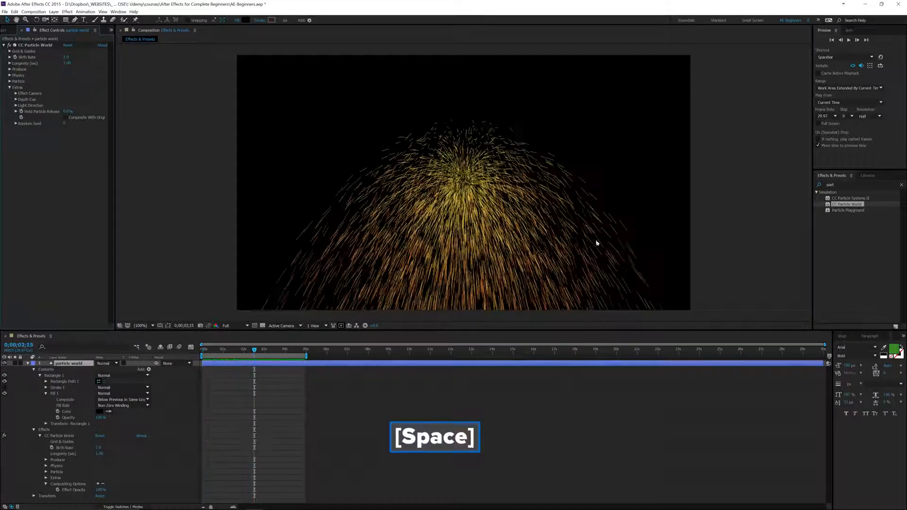
Step: Preview the animation at Full preview resolution and collapse the particle world layer's properties in the timeline
left_click(879, 116)
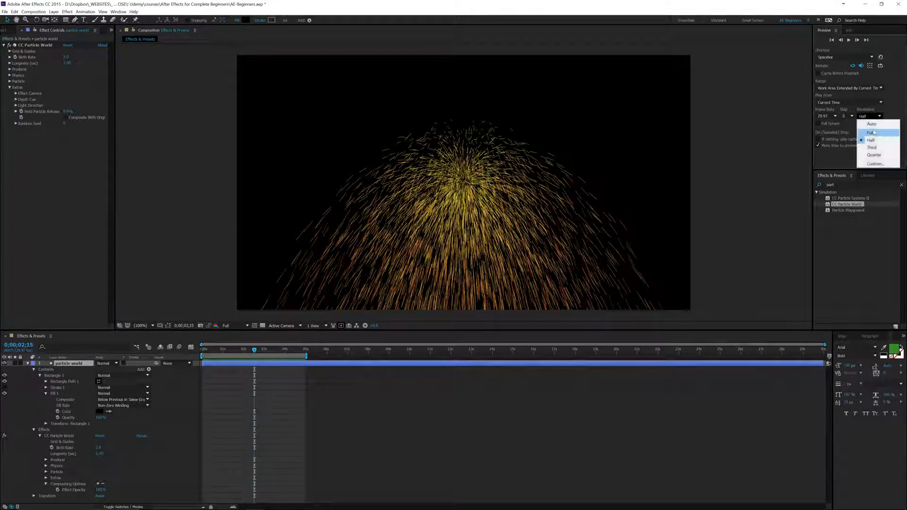
left_click(866, 132)
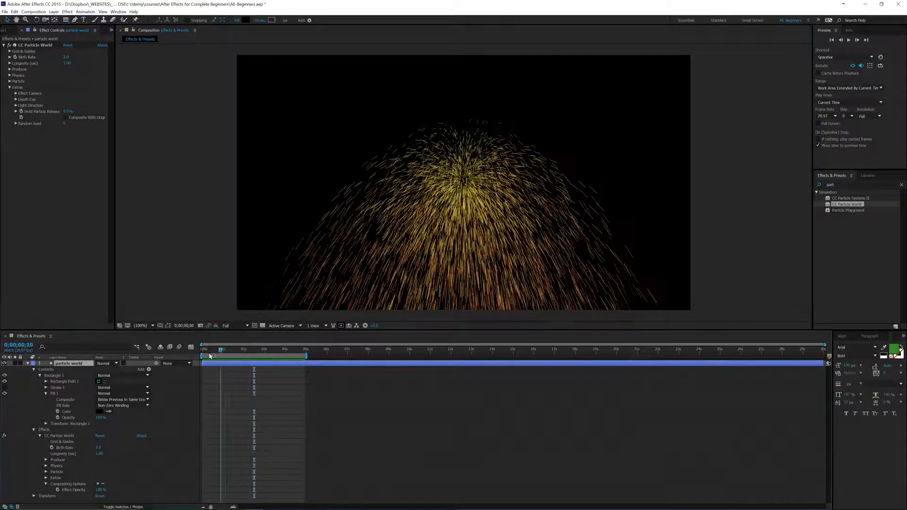
key("space")
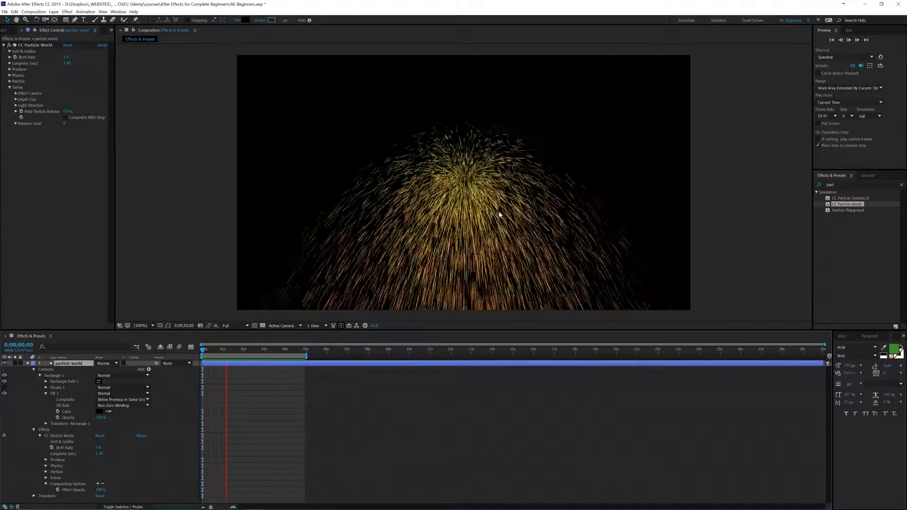
key("space")
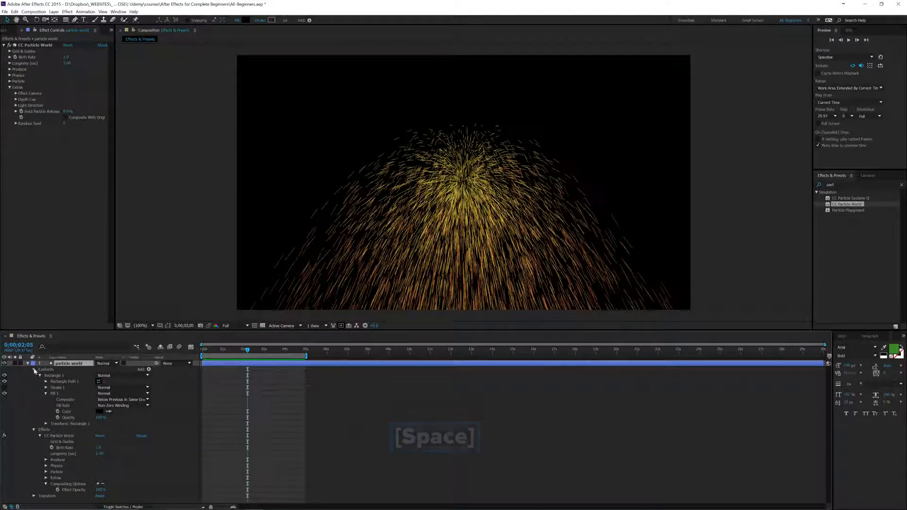
left_click(33, 369)
left_click(28, 364)
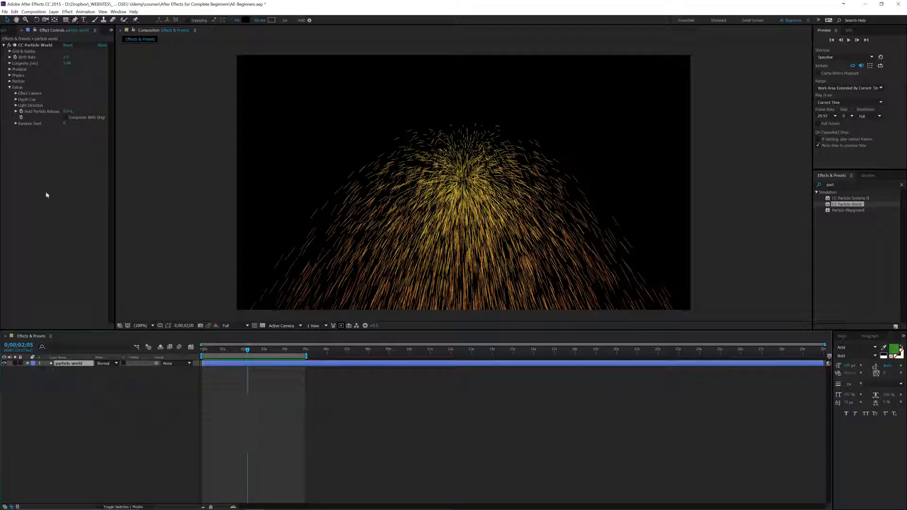
Step: Try a Birth Rate of about 7.3 in CC Particle World and preview the animation from the first frame
left_click(10, 57)
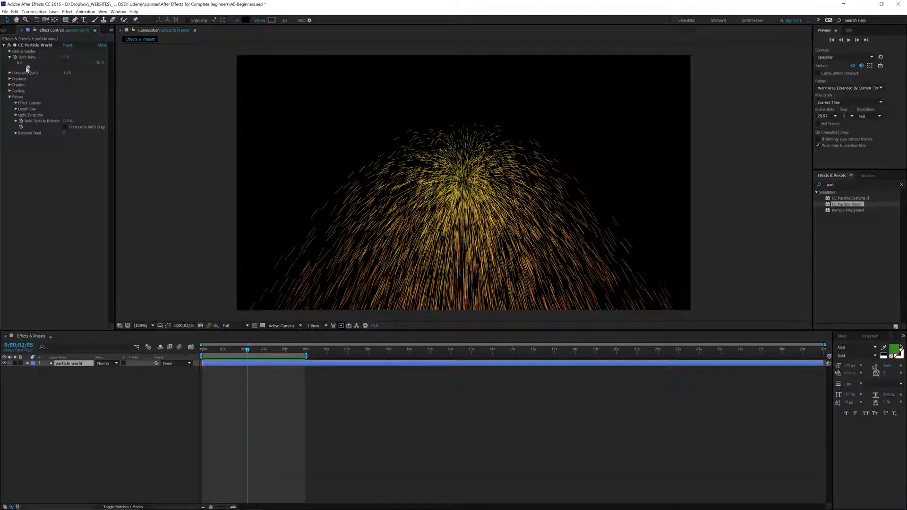
mouse_move(248, 350)
left_mouse_down()
mouse_move(267, 351)
mouse_move(206, 351)
mouse_move(242, 352)
left_mouse_up()
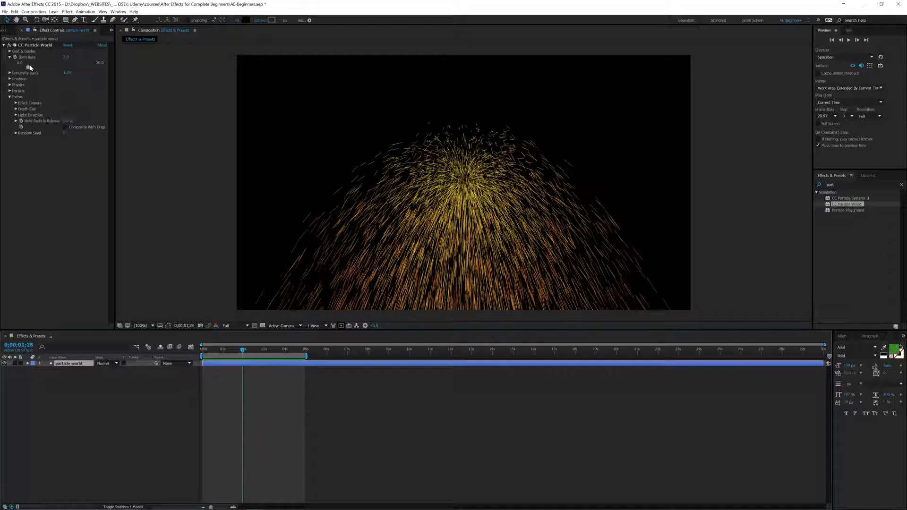
left_click_drag(30, 67, 50, 67)
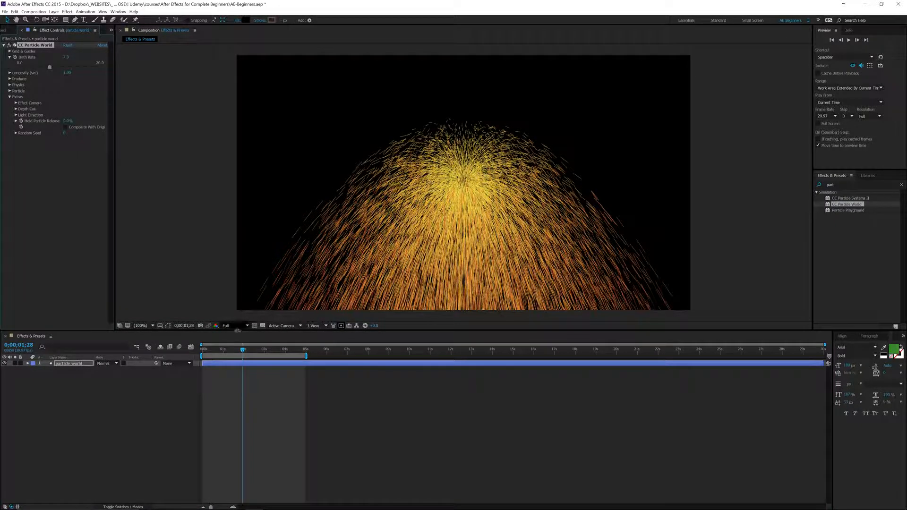
left_click_drag(242, 352, 203, 351)
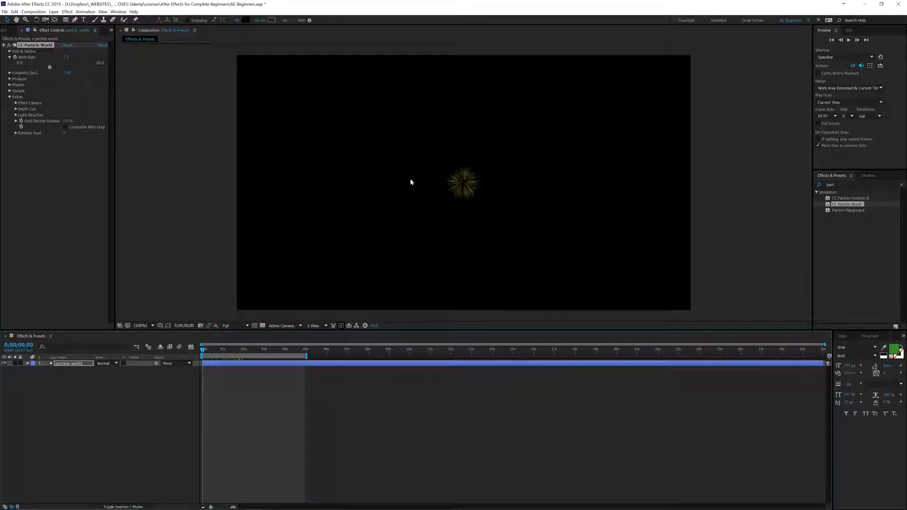
key("space")
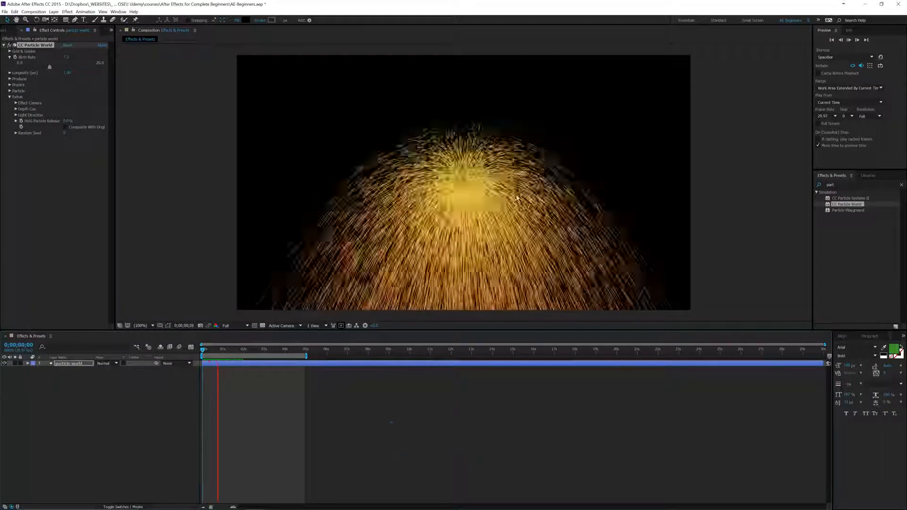
key("space")
Step: Set CC Particle World's Birth Rate to 1.7, preview the particles, and collapse the Birth Rate property
left_click_drag(48, 70, 27, 67)
key("space")
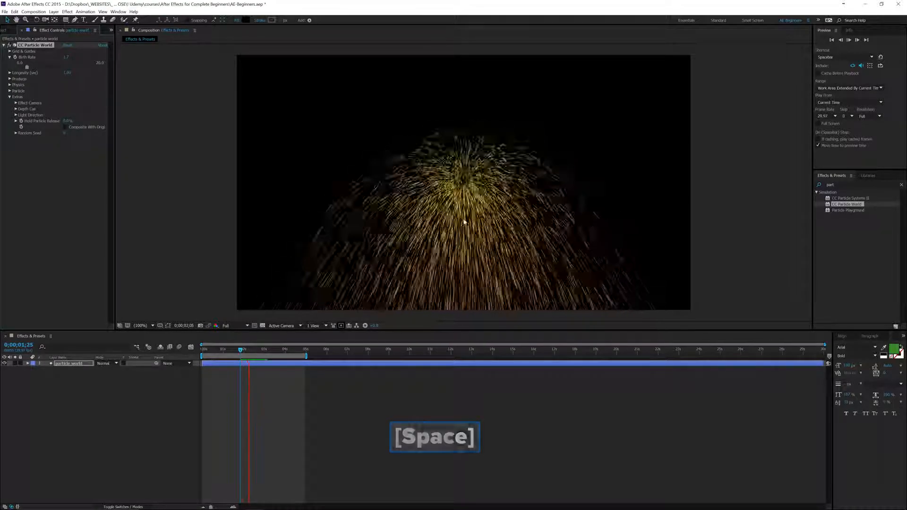
key("space")
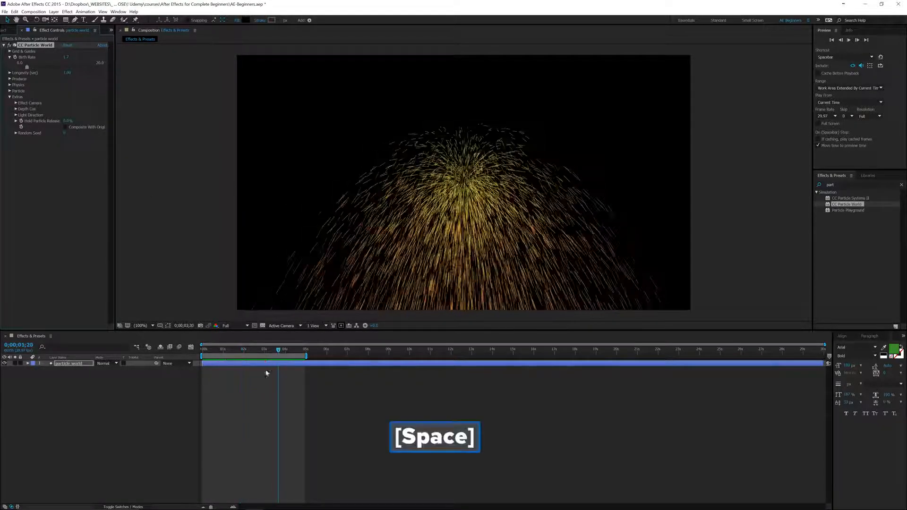
left_click(244, 350)
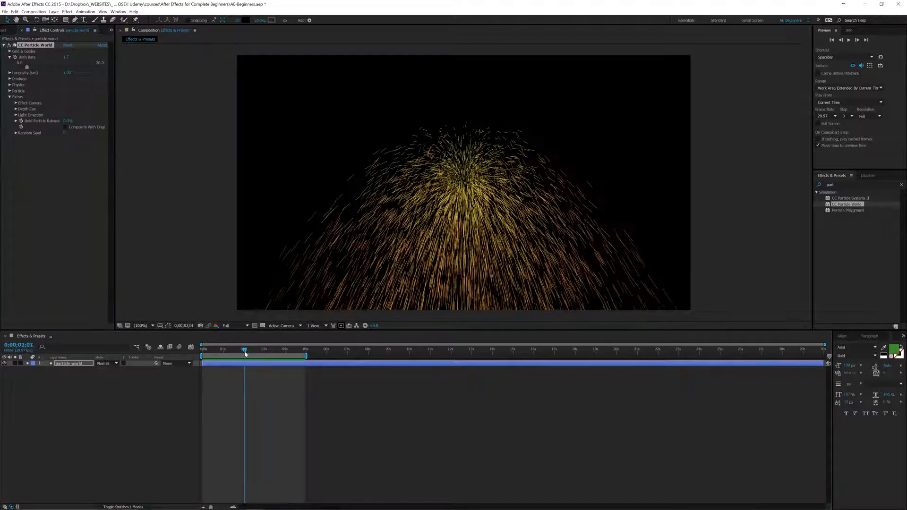
left_click(9, 58)
Step: Try a Longevity of about 3 seconds with a preview, and reduce it to about 1.3 seconds
left_click(10, 64)
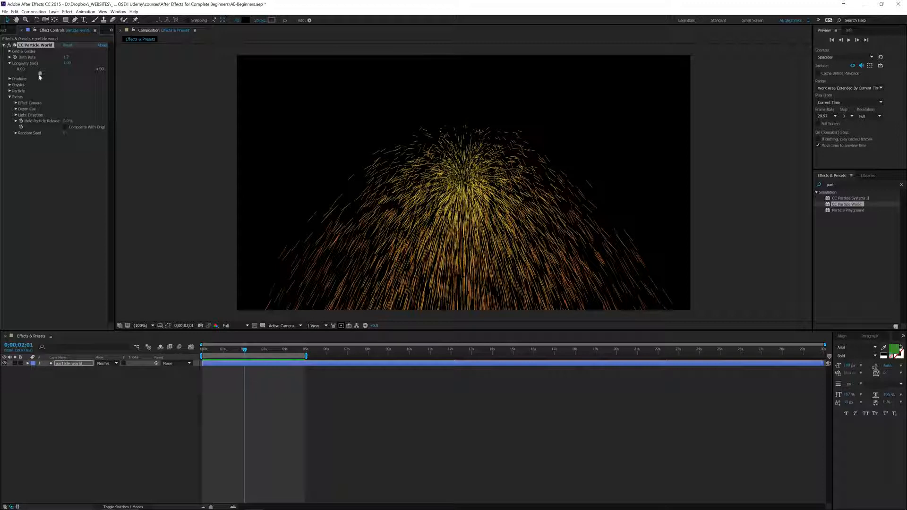
left_click_drag(41, 74, 82, 74)
key("space")
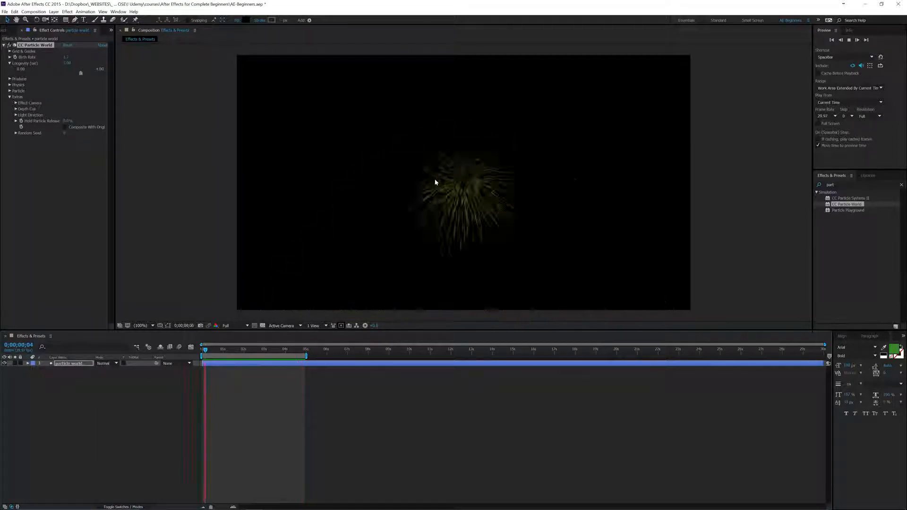
key("space")
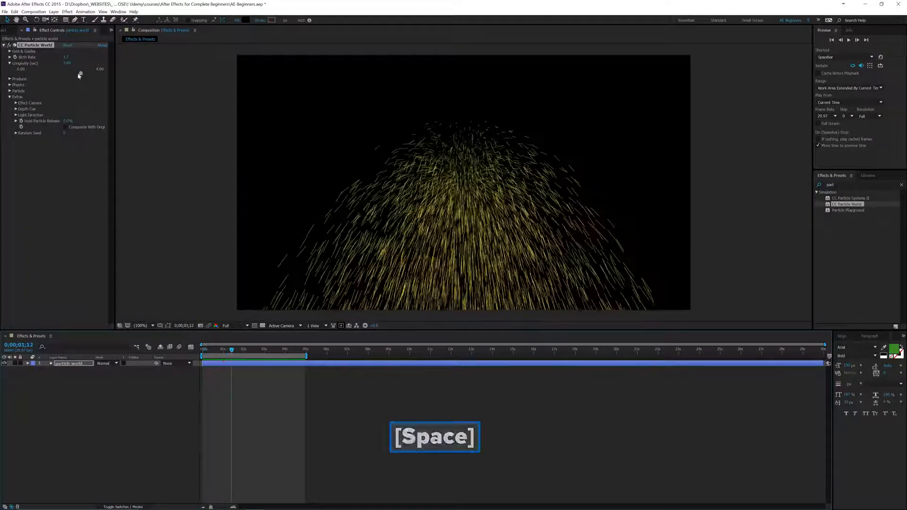
left_click_drag(81, 73, 45, 74)
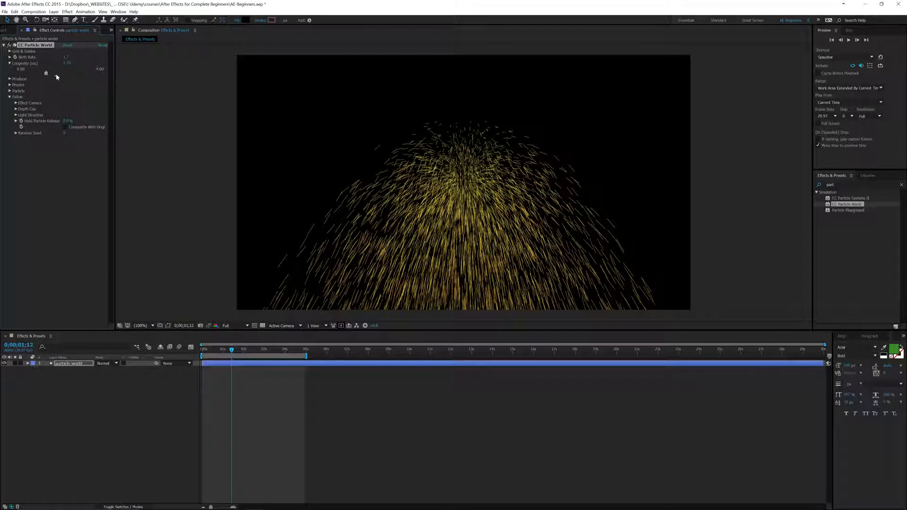
left_click(10, 63)
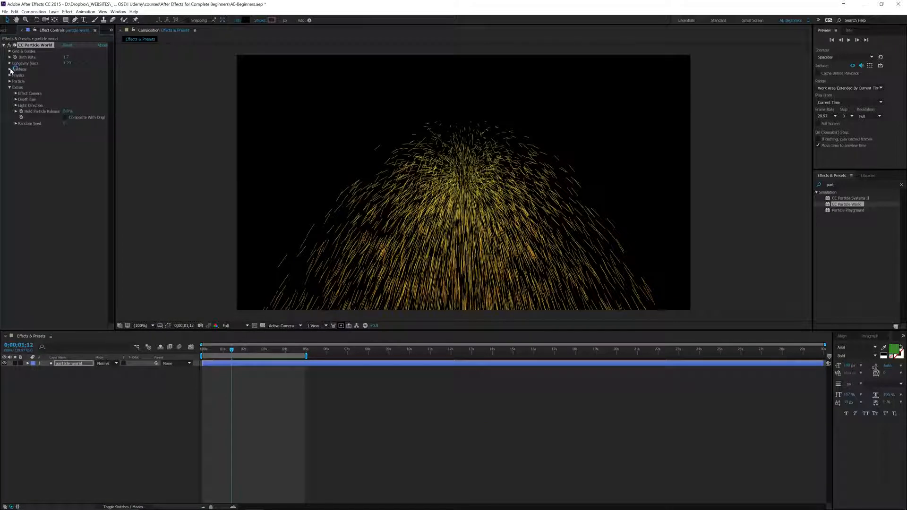
Step: Try the Twirl animation in CC Particle World's Physics group and preview it from near the start of the timeline
left_click(10, 75)
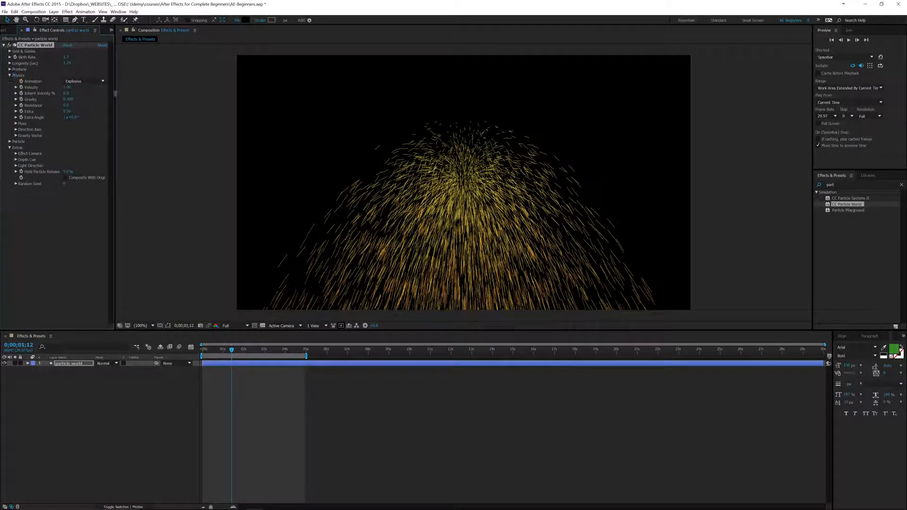
left_click(85, 82)
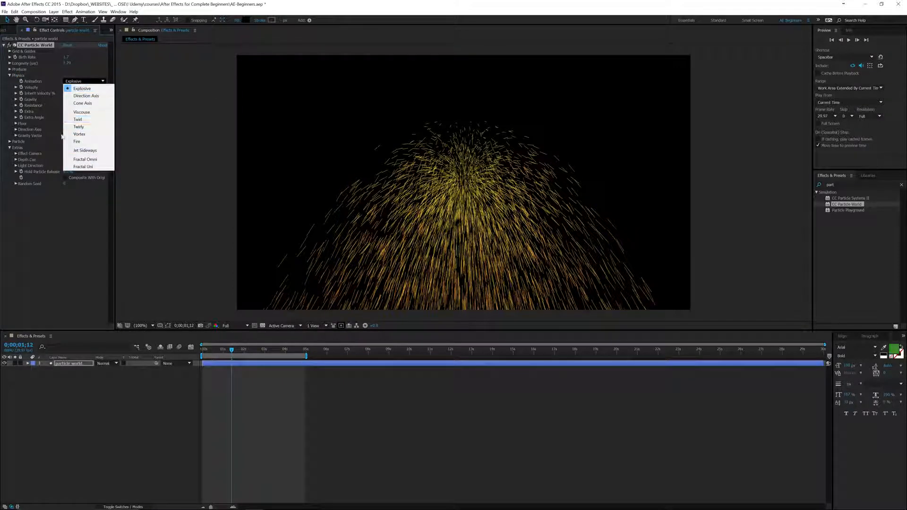
left_click(90, 121)
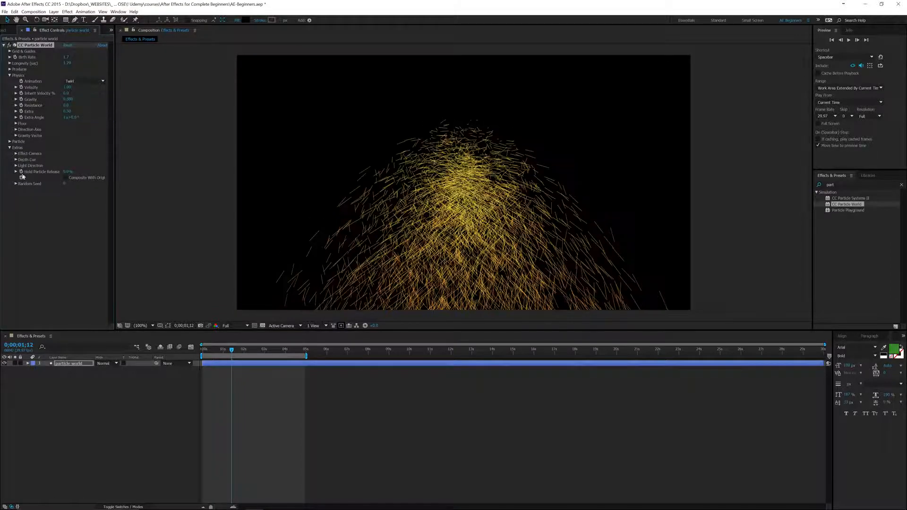
left_click_drag(231, 351, 208, 350)
key("space")
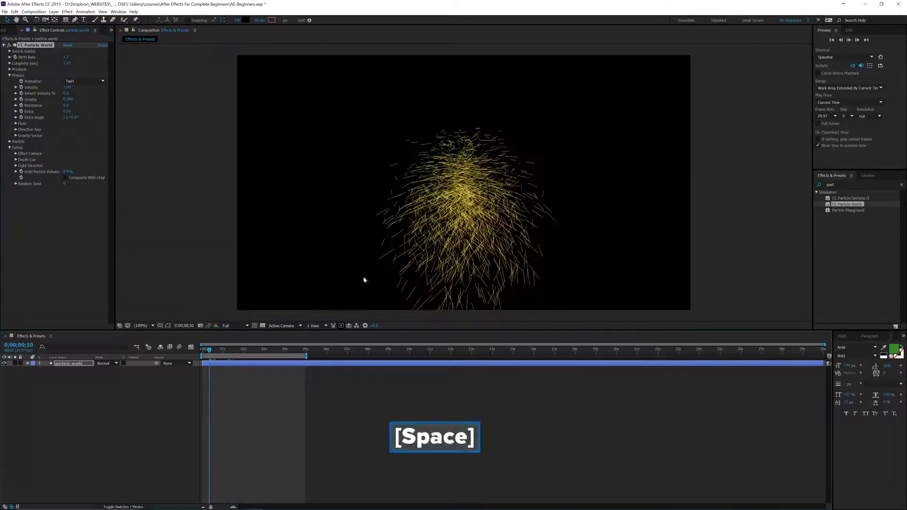
key("space")
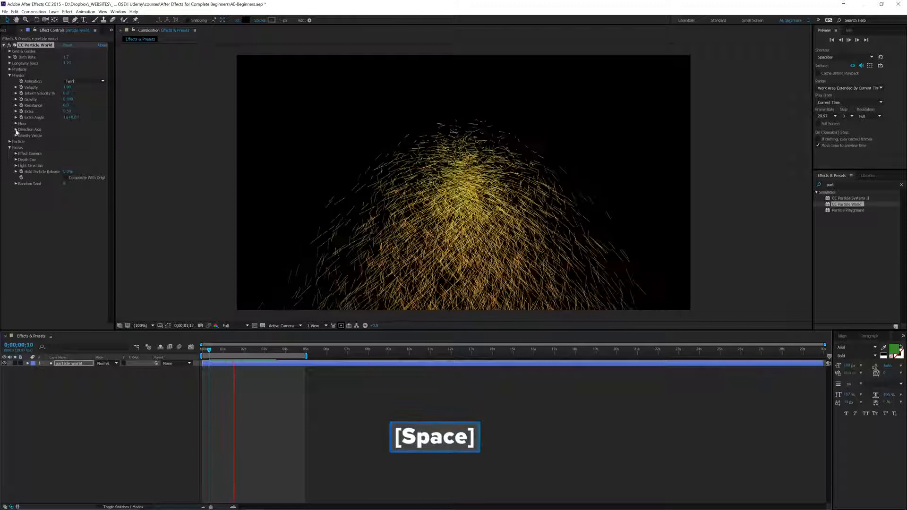
Step: Set the Physics Animation to Vortex and preview it from near the start of the timeline
left_click(84, 82)
left_click(80, 135)
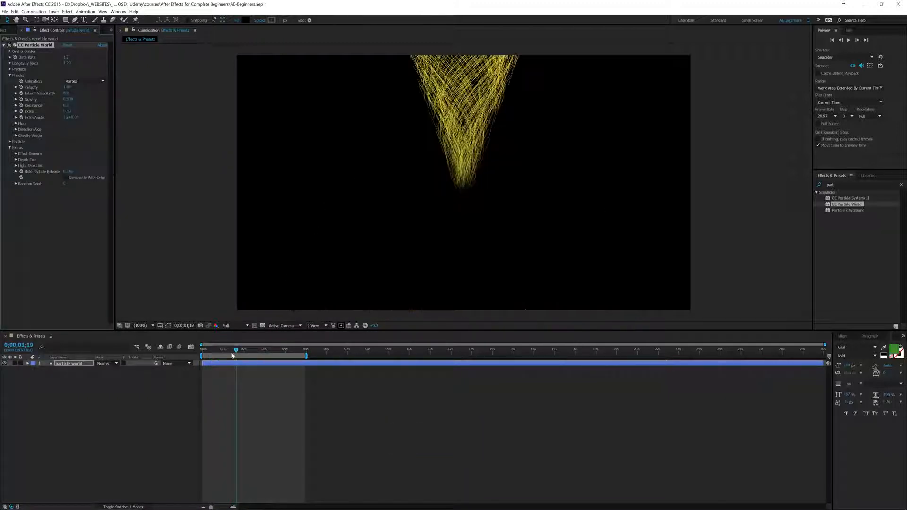
left_click_drag(233, 355, 209, 352)
key("space")
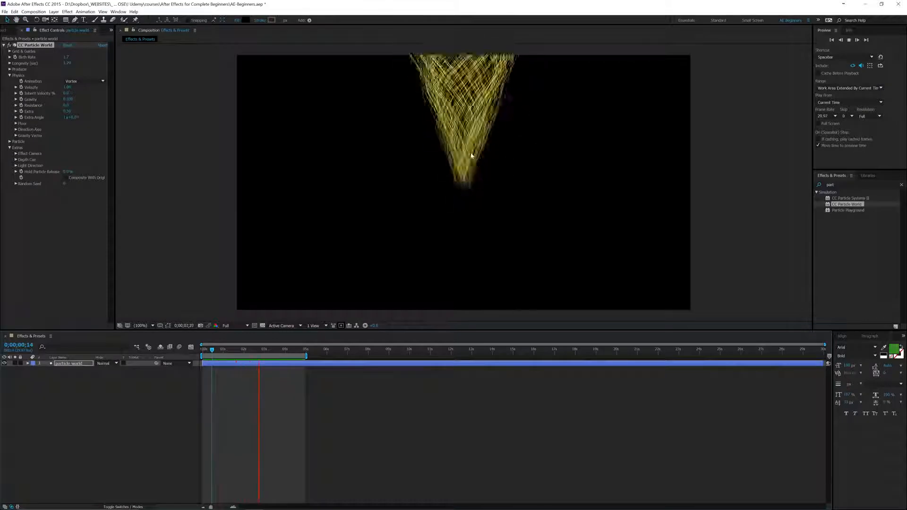
key("space")
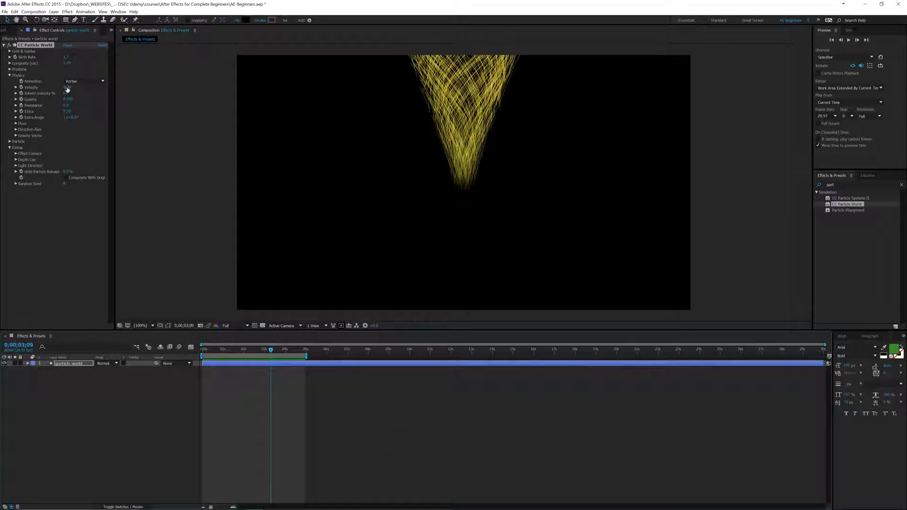
Step: Lower the vortex Velocity to about 0.44, preview the particles from near the start, and collapse the Physics group
left_click_drag(68, 87, 54, 93)
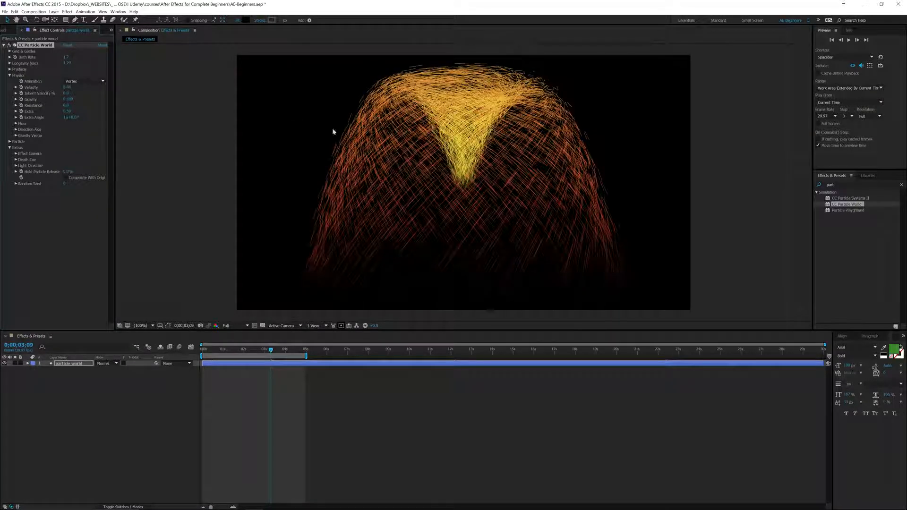
left_click_drag(272, 351, 208, 351)
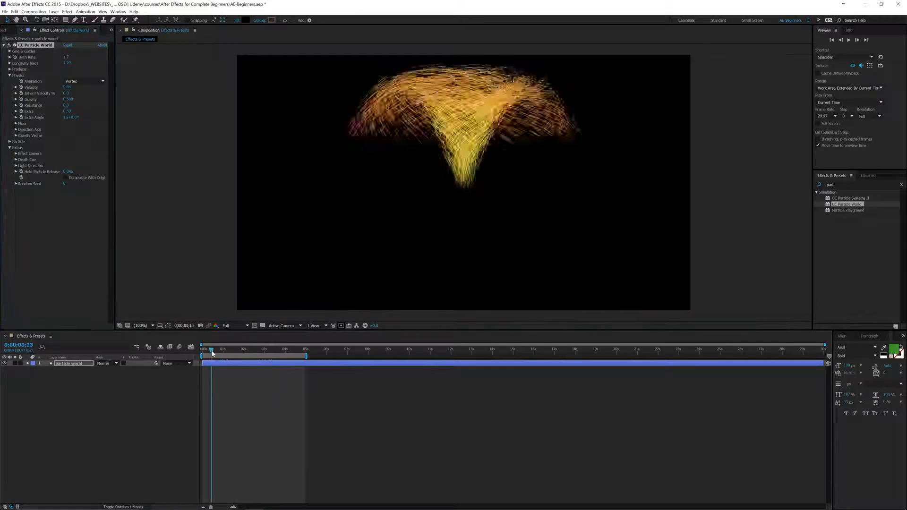
key("space")
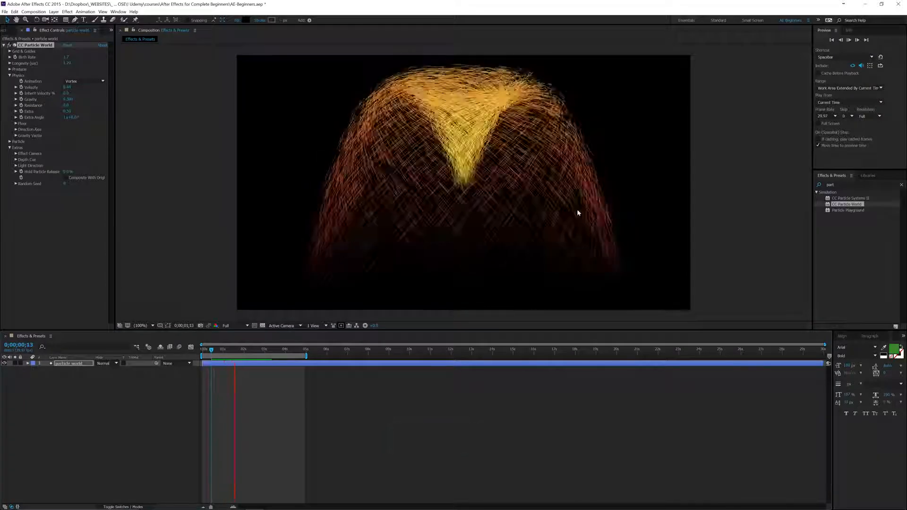
key("space")
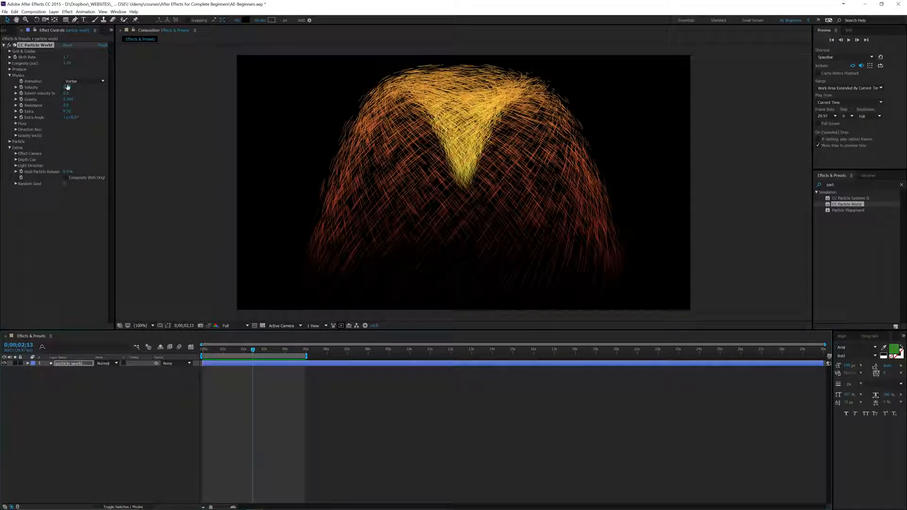
left_click(84, 81)
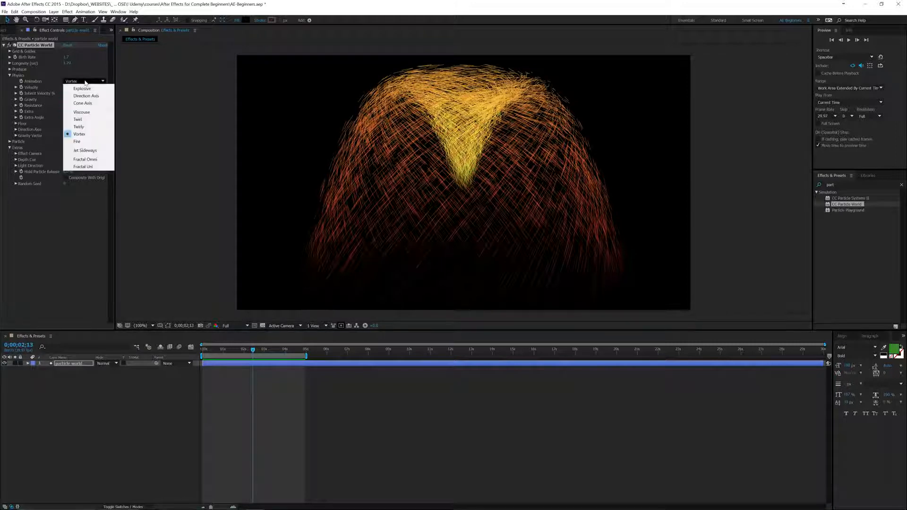
left_click(10, 76)
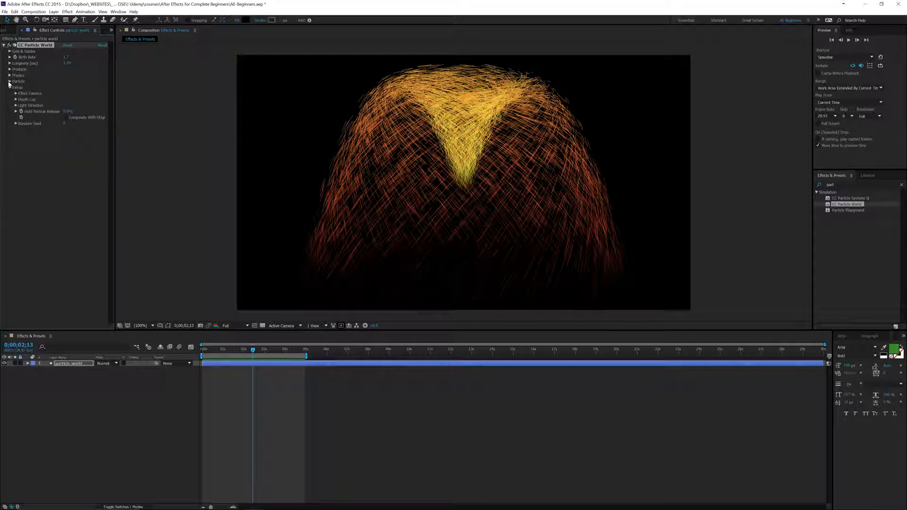
Step: Expand the Particle group, try the Shaded Sphere and Lens Convex particle types, and check the result earlier in the timeline
left_click(9, 82)
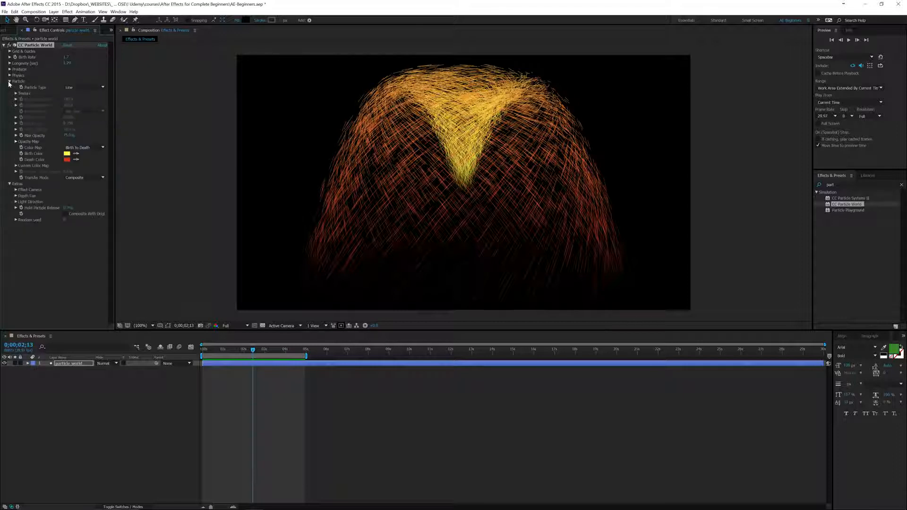
left_click(82, 88)
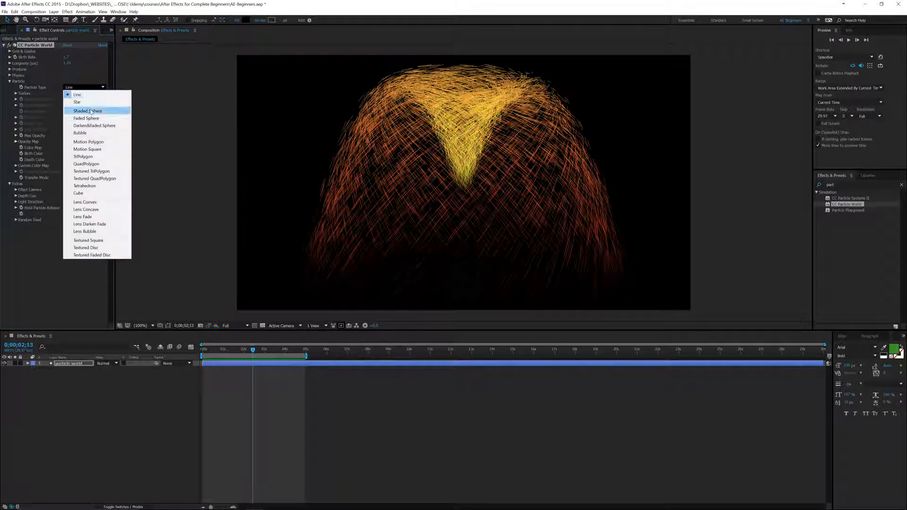
left_click(88, 111)
left_click(83, 87)
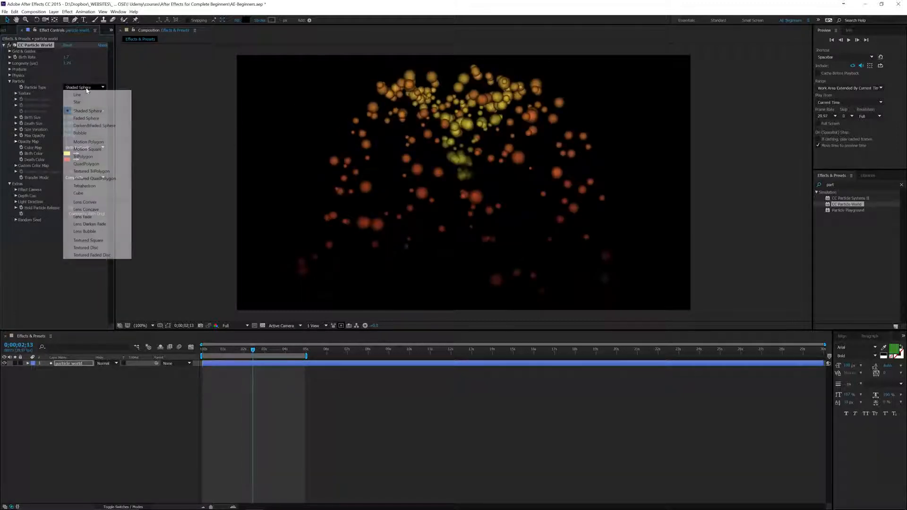
left_click(93, 202)
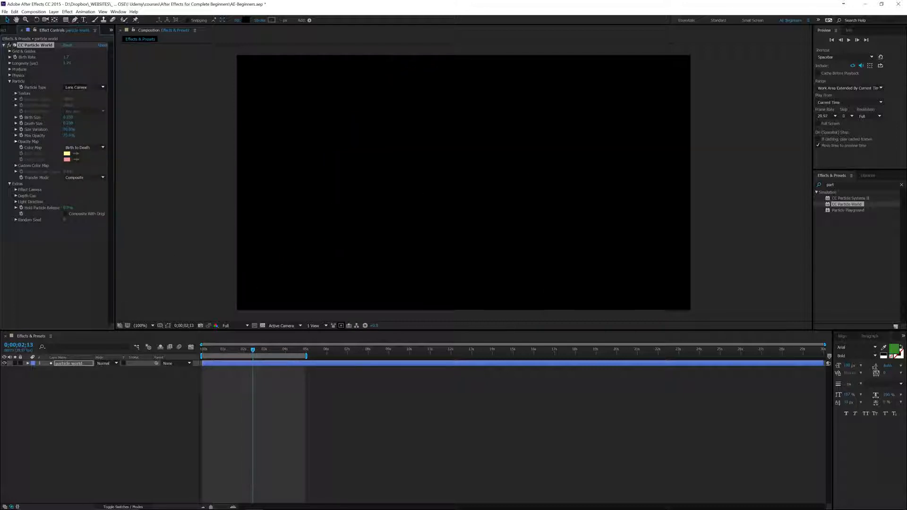
left_click_drag(252, 352, 229, 350)
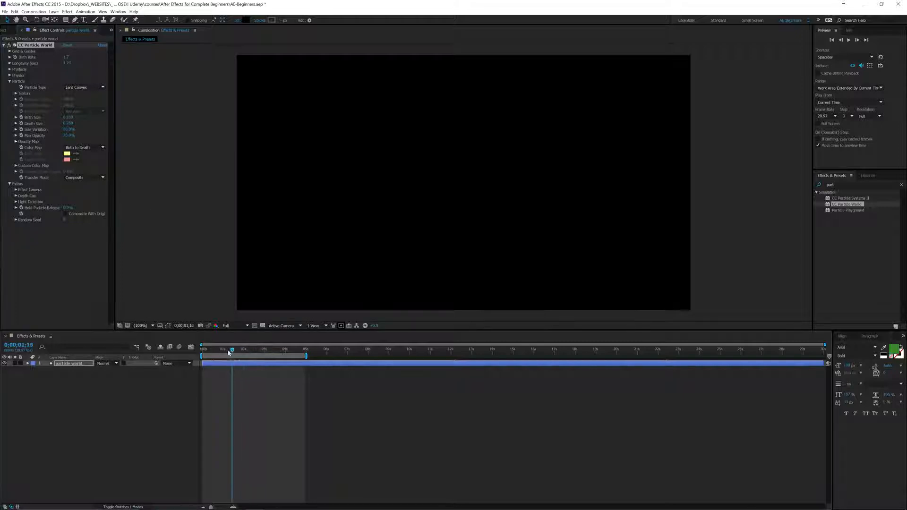
Step: Expand the Texture settings and try the QuadPolygon particle type at 0;00;01;25
left_click(16, 94)
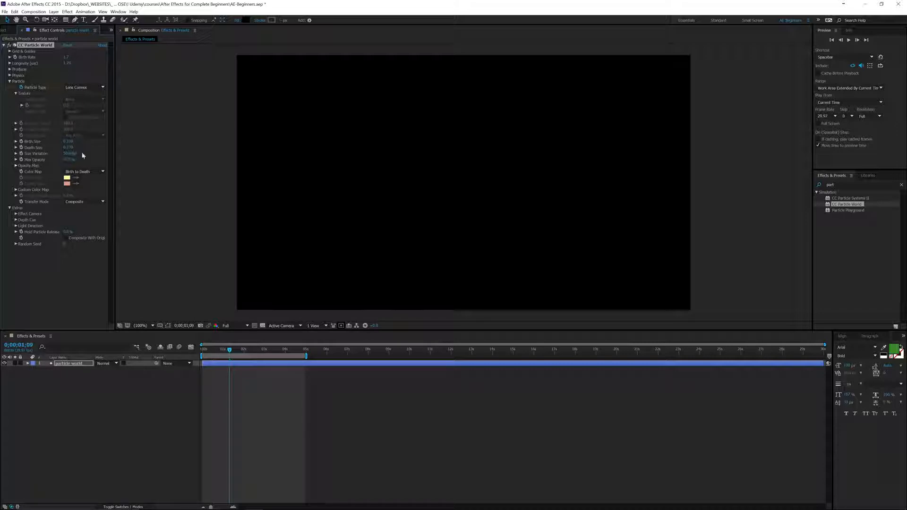
left_click(87, 88)
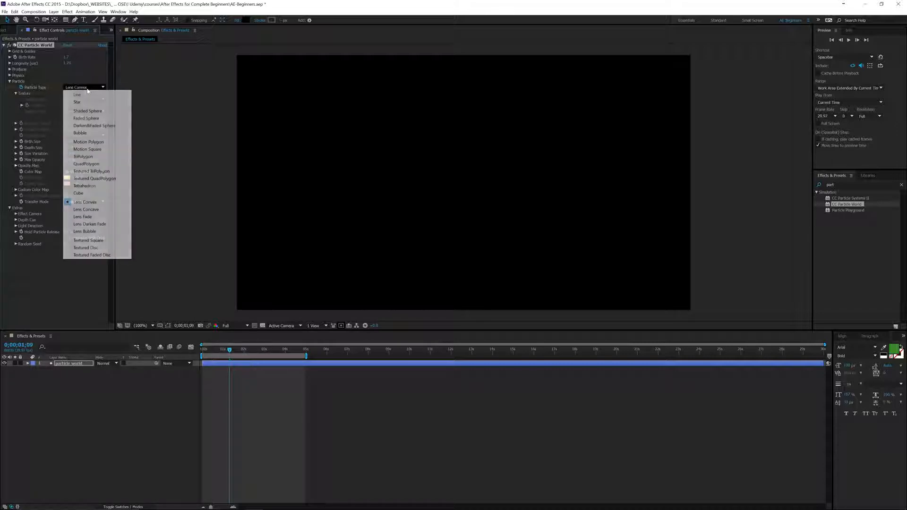
left_click(229, 349)
left_click_drag(230, 350, 241, 353)
left_click(90, 87)
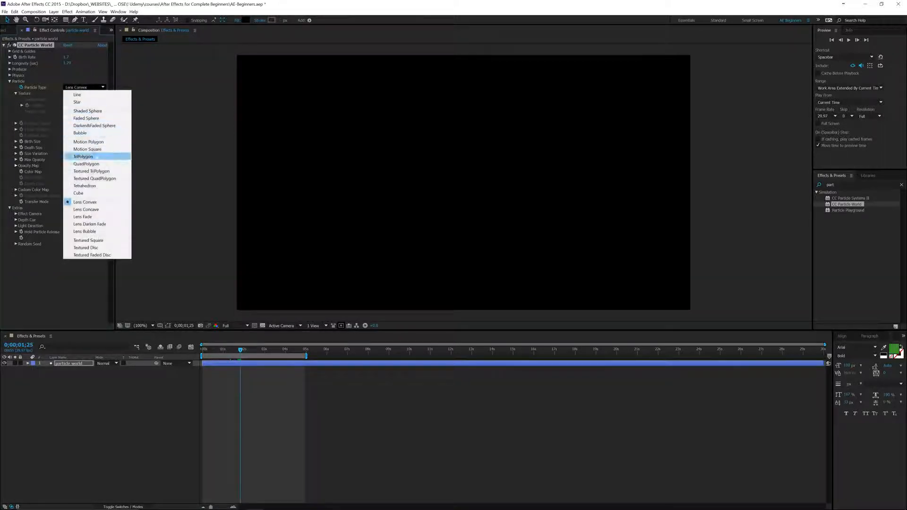
left_click(97, 165)
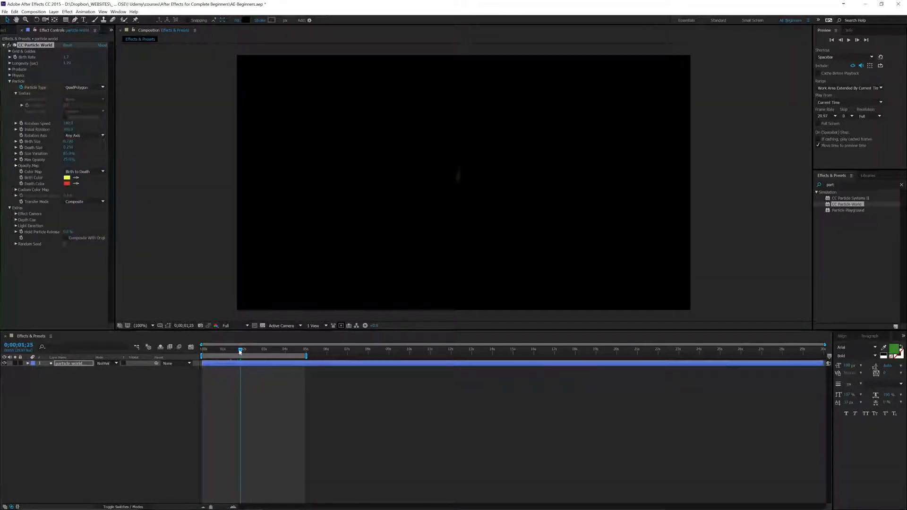
Step: Preview the QuadPolygon particles from several points between about 1 and 3 seconds in the timeline
left_click_drag(232, 352, 222, 352)
key("space")
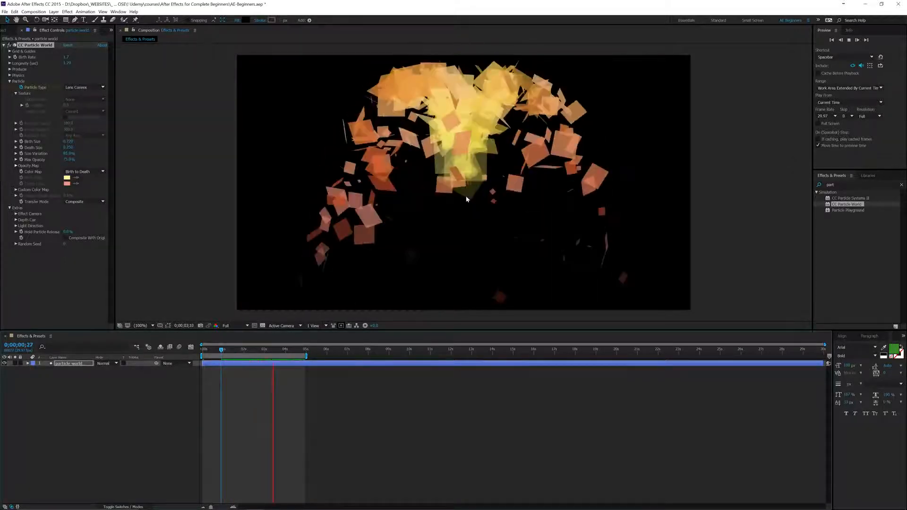
key("space")
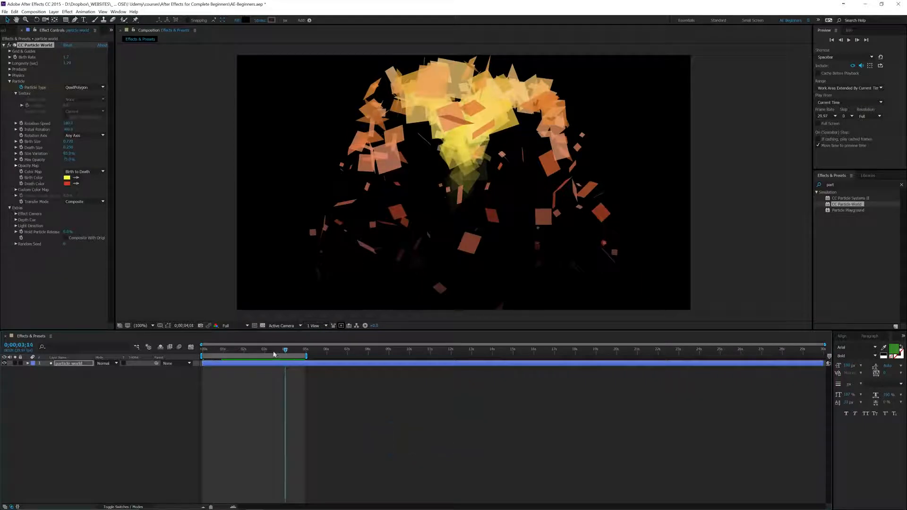
left_click_drag(285, 348, 242, 349)
key("space")
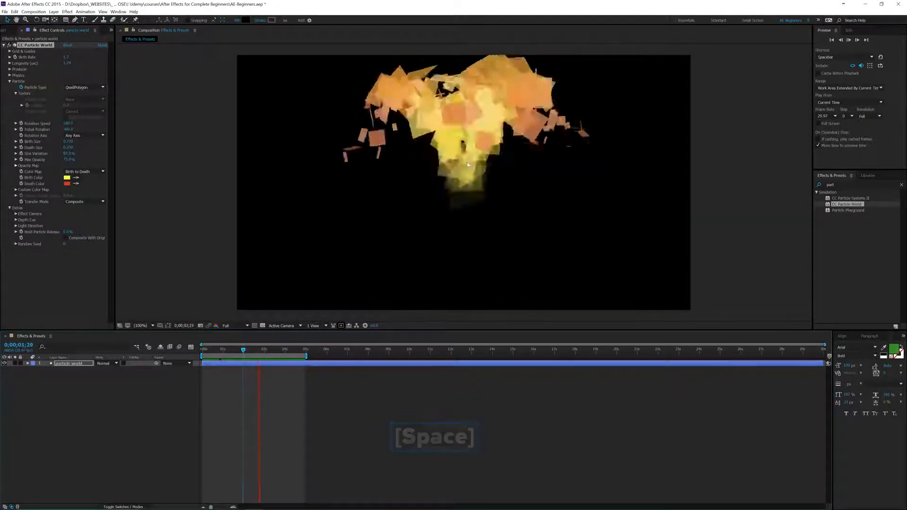
key("space")
left_click_drag(279, 351, 253, 354)
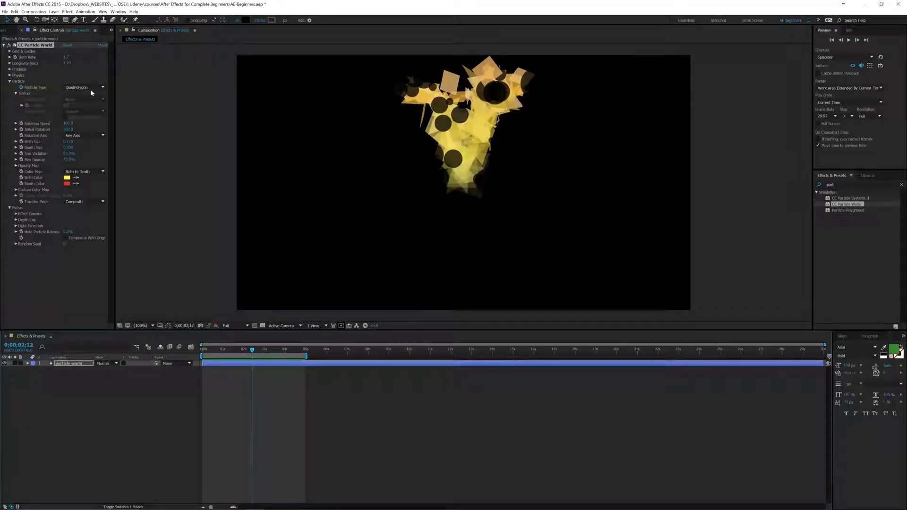
left_click_drag(254, 352, 272, 354)
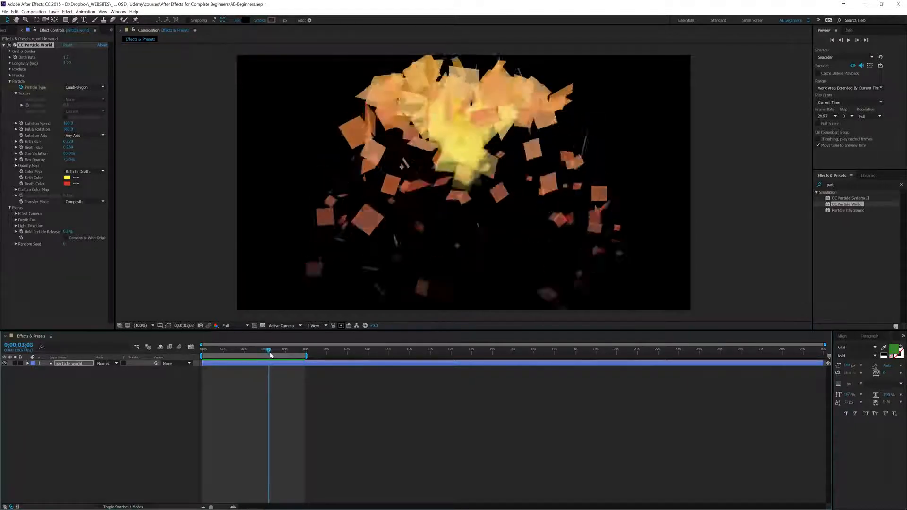
Step: Switch the Particle Type to Bubble, reveal the layer's Particle properties in the timeline, and delete the Particle Type keyframes
left_click(83, 90)
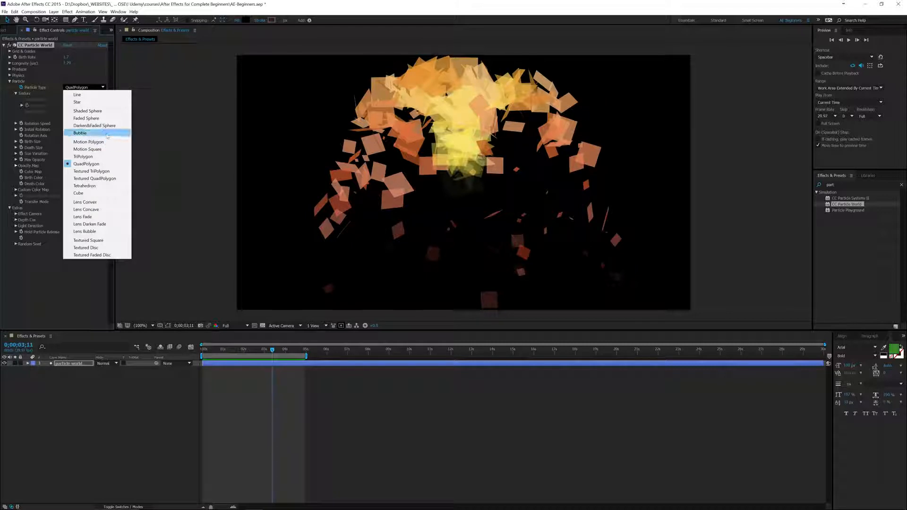
left_click(81, 132)
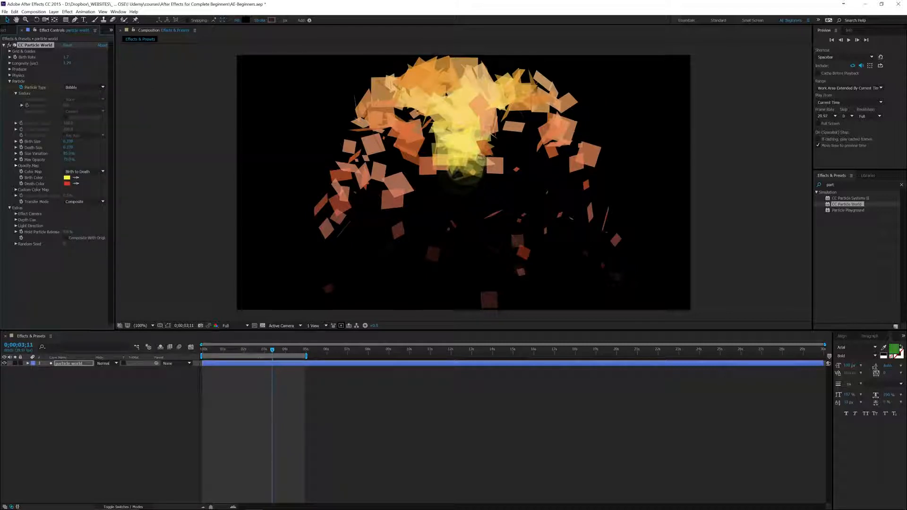
left_click(27, 364)
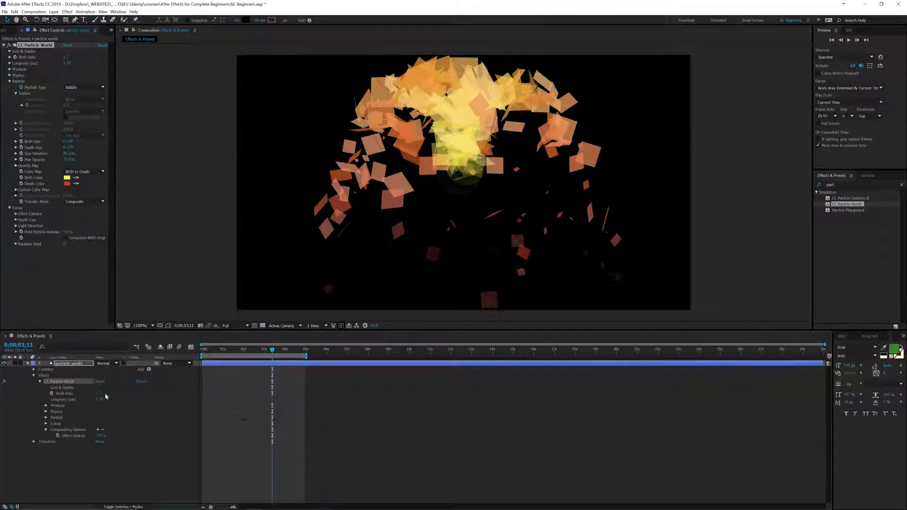
left_click(46, 417)
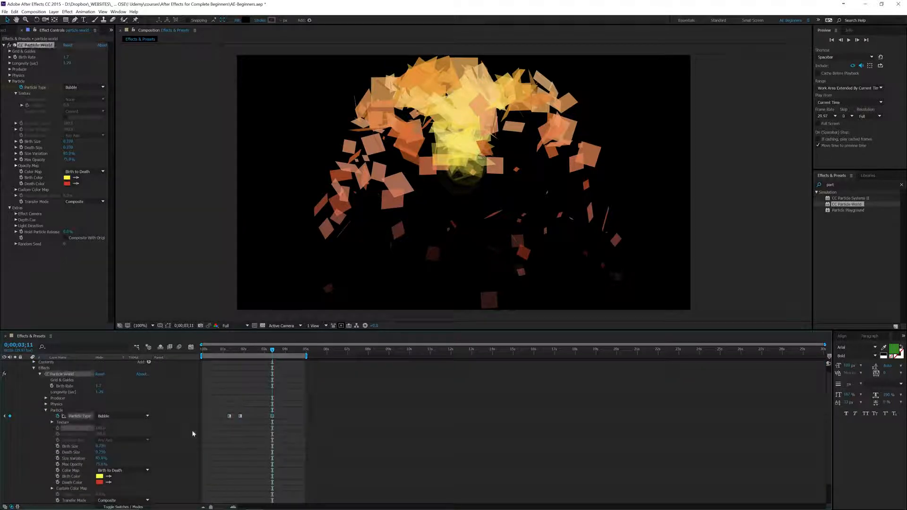
key("Delete")
Step: Move the playhead to 0;00;02;09 and return the Particle Type to Line
left_click_drag(272, 352, 250, 358)
left_click(75, 88)
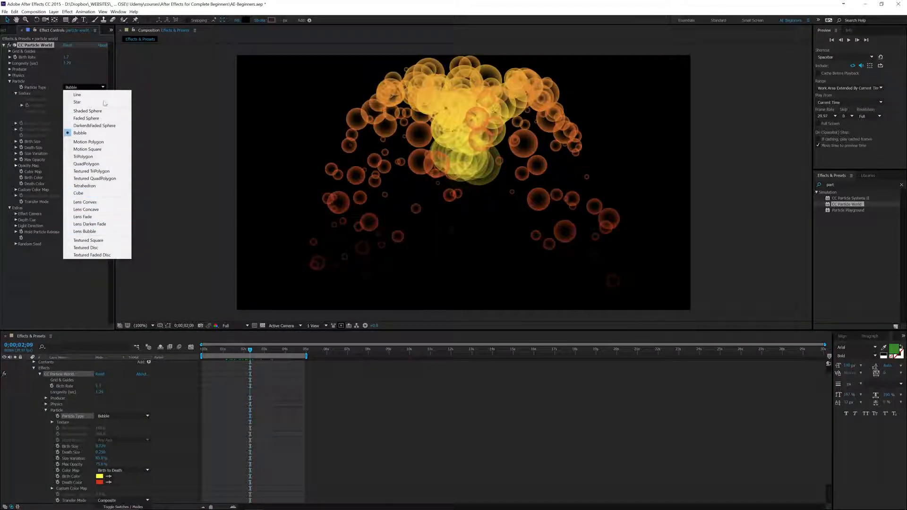
left_click(88, 95)
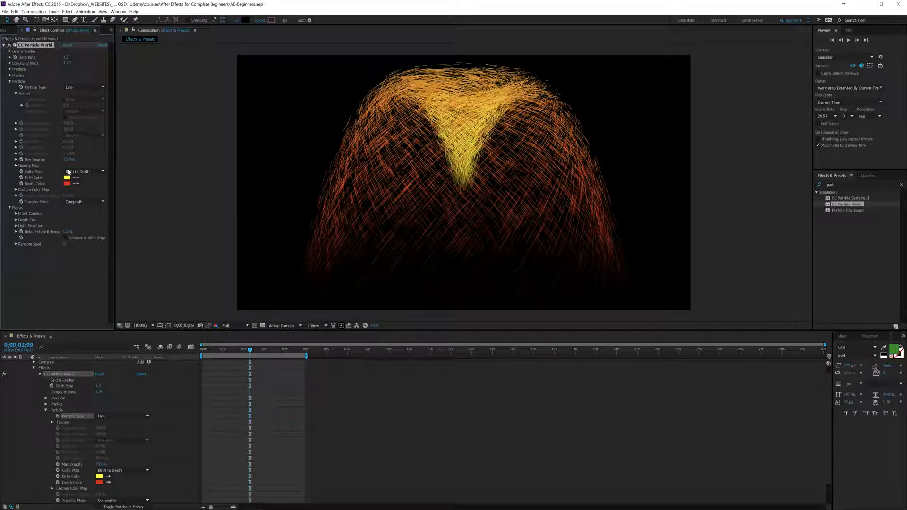
Step: Try the Origin to Death and Birth to Origin color maps, and check the particles at other points in the timeline
left_click(79, 174)
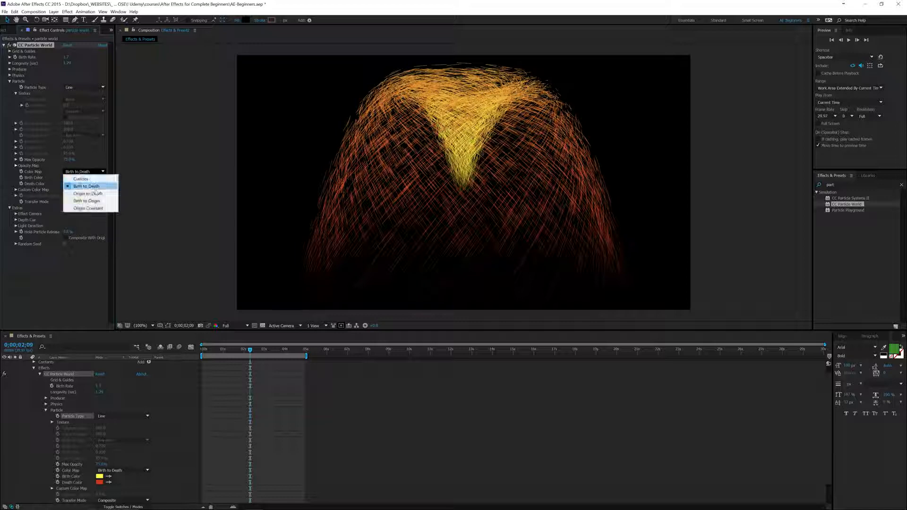
left_click(80, 185)
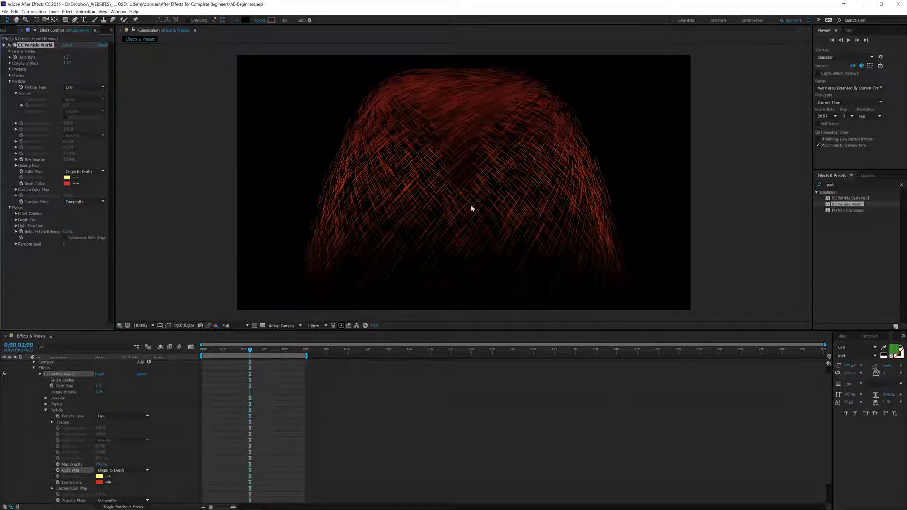
left_click(76, 174)
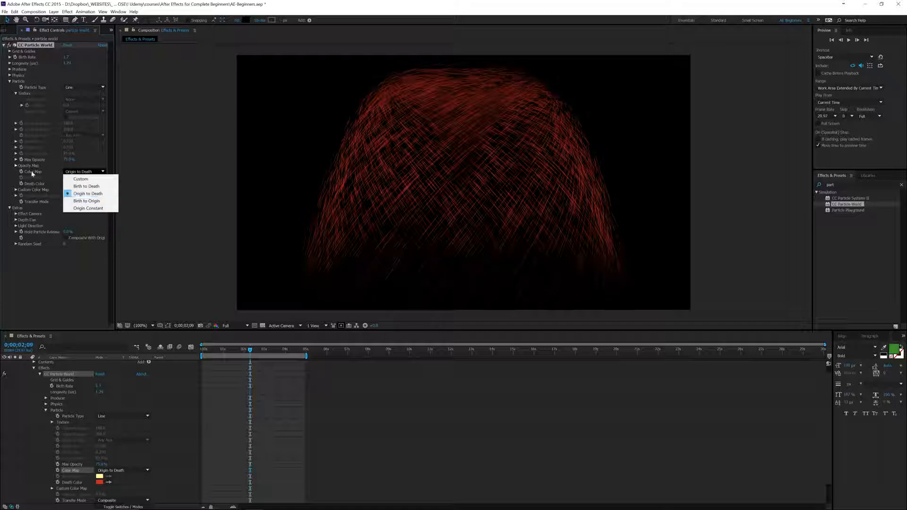
left_click(88, 201)
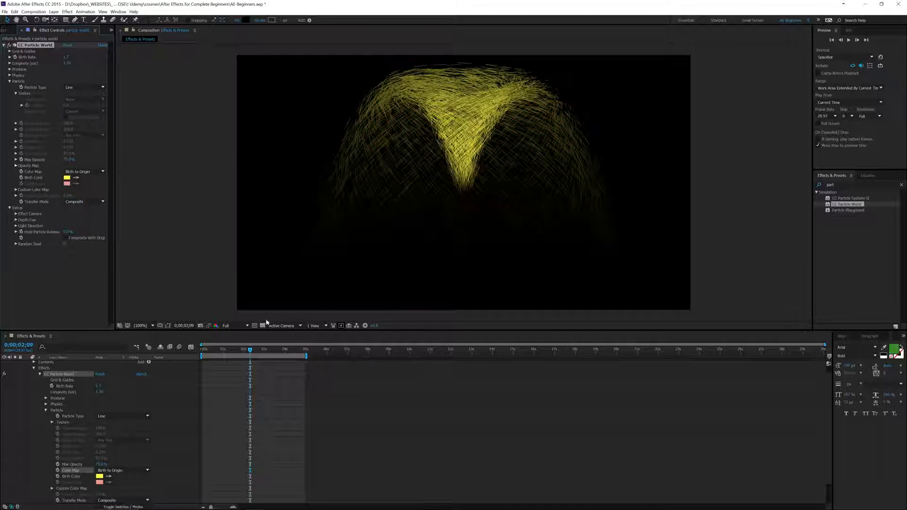
left_click_drag(251, 351, 315, 355)
left_click(257, 350)
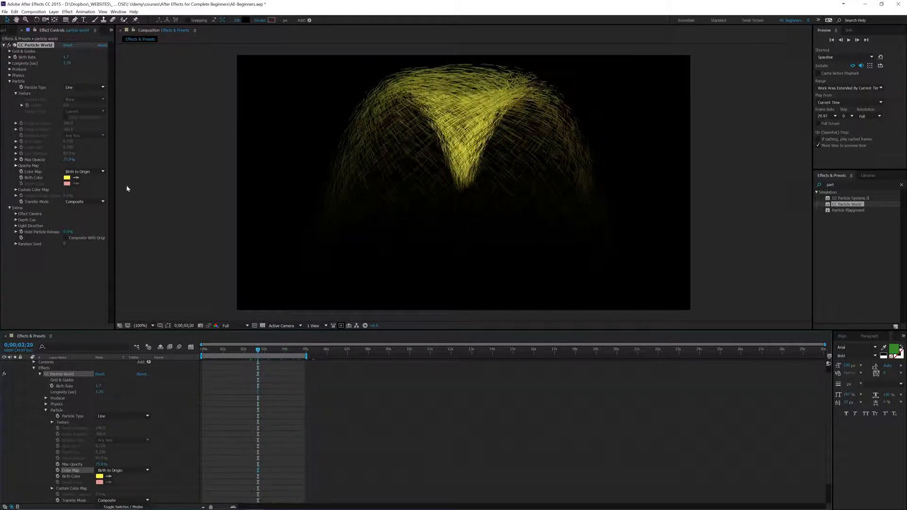
Step: Set the Color Map back to Birth to Death and check the particles at 0;00;02;29
left_click(94, 172)
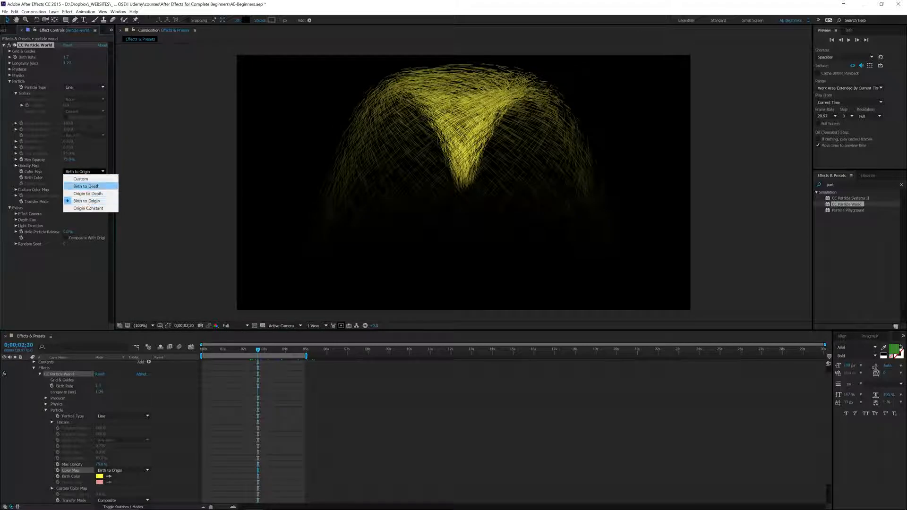
left_click(86, 186)
mouse_move(258, 352)
left_mouse_down()
mouse_move(206, 365)
mouse_move(263, 364)
left_mouse_up()
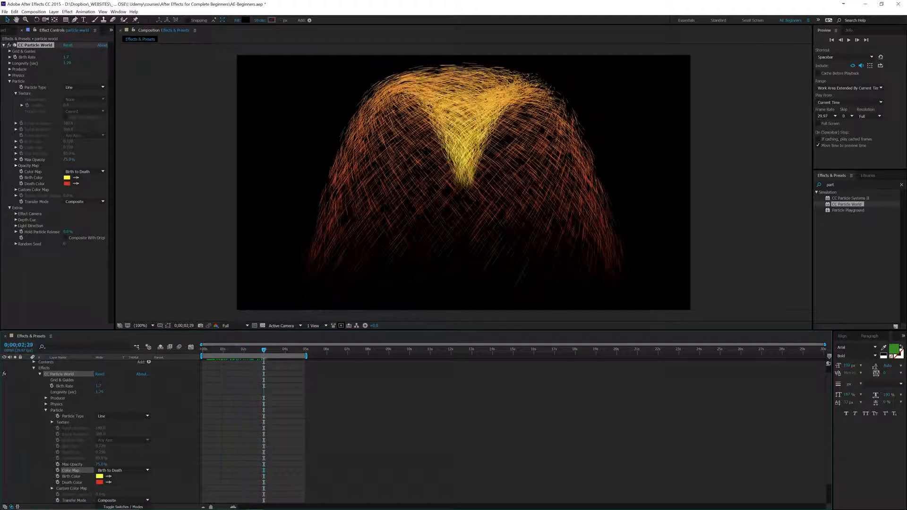
Step: Change the particles' Birth Color to a light yellow-green
left_click(68, 178)
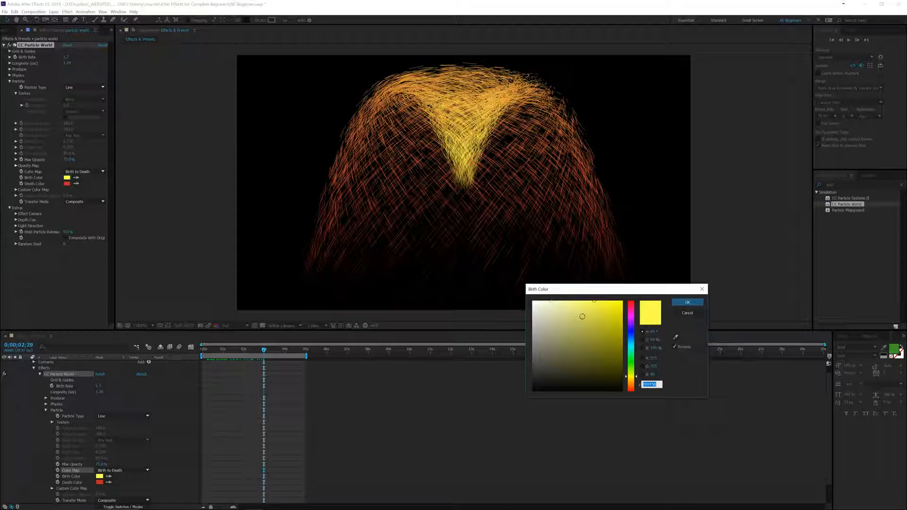
left_click_drag(631, 345, 631, 373)
left_click(581, 321)
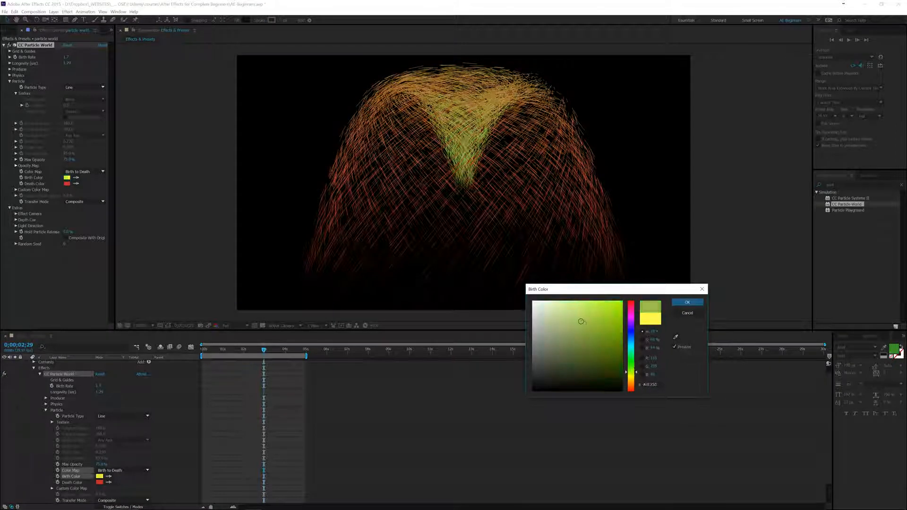
left_click_drag(580, 321, 576, 293)
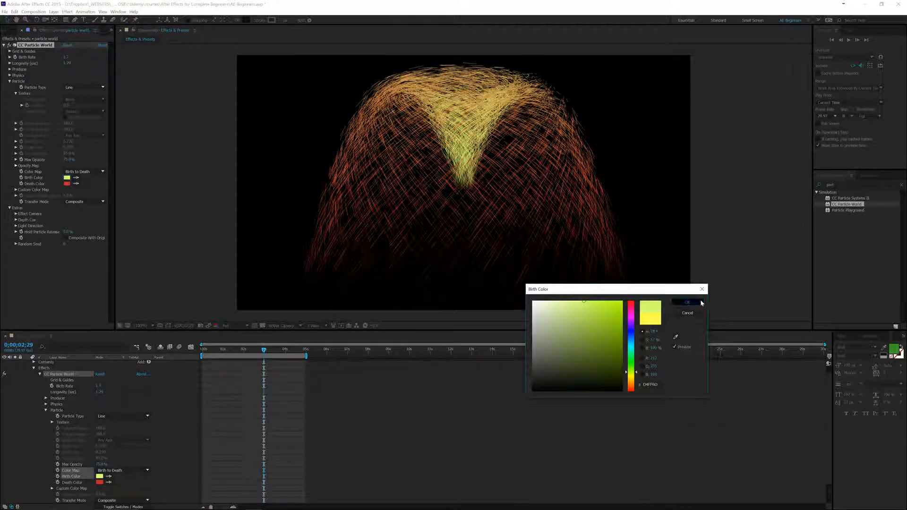
left_click(701, 302)
Step: Change the Death Color to a stronger, pure red and check the particles at 0;00;02;18
left_click(68, 184)
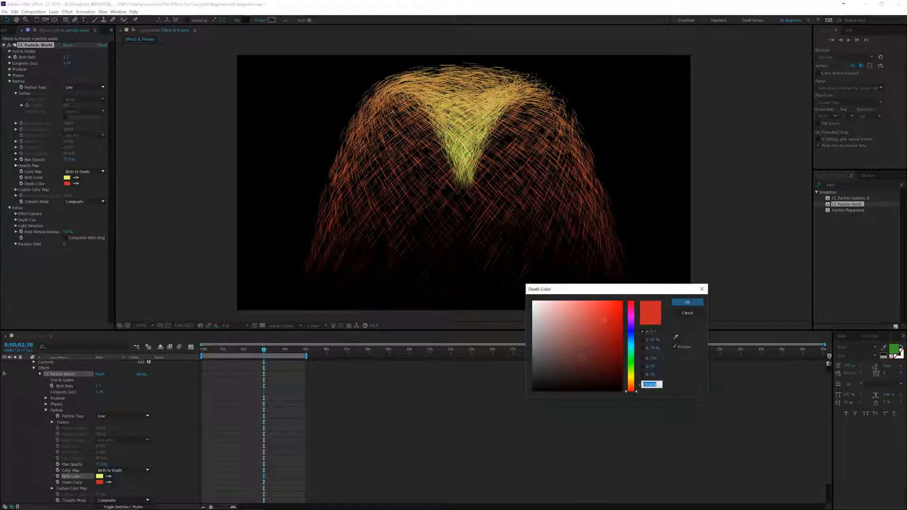
left_click(687, 302)
mouse_move(267, 353)
left_mouse_down()
mouse_move(205, 355)
mouse_move(264, 354)
mouse_move(256, 355)
left_mouse_up()
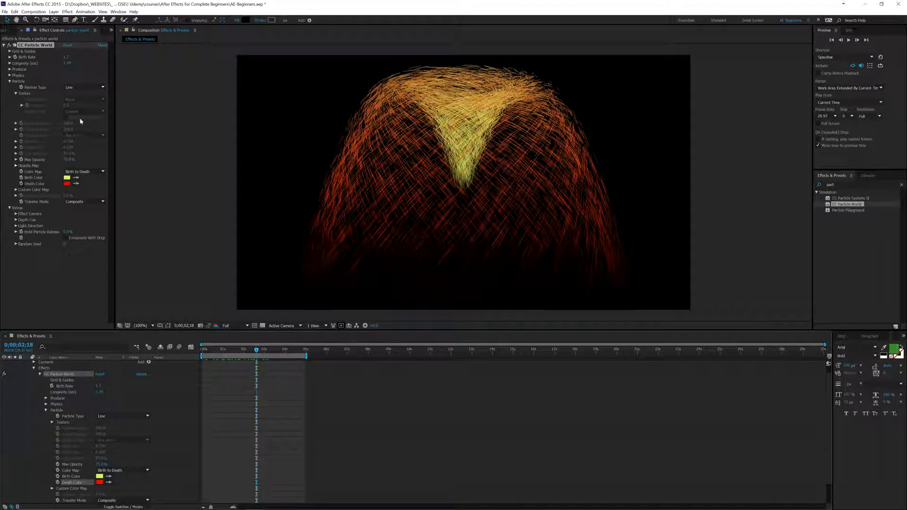
Step: Collapse the effect's Particle group, enlarge the timeline area, and expand the Extras properties of CC Particle World there
left_click(9, 82)
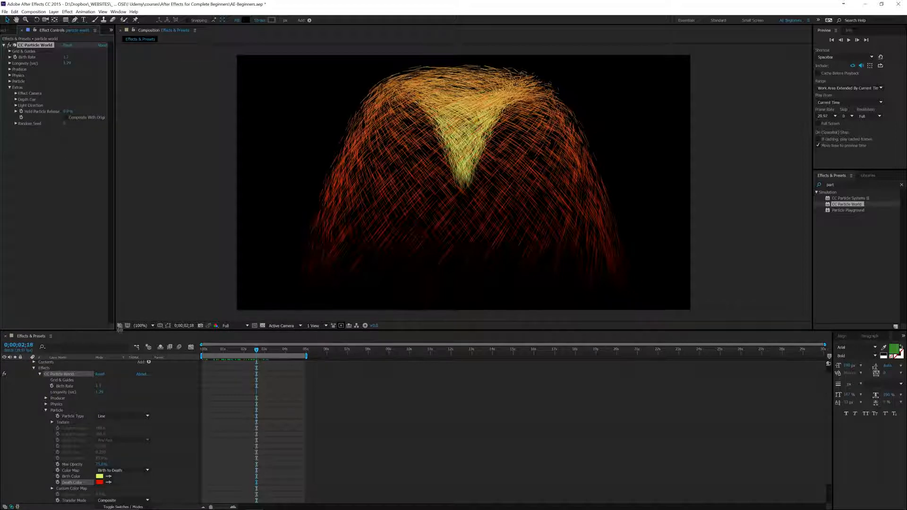
left_click_drag(120, 331, 142, 261)
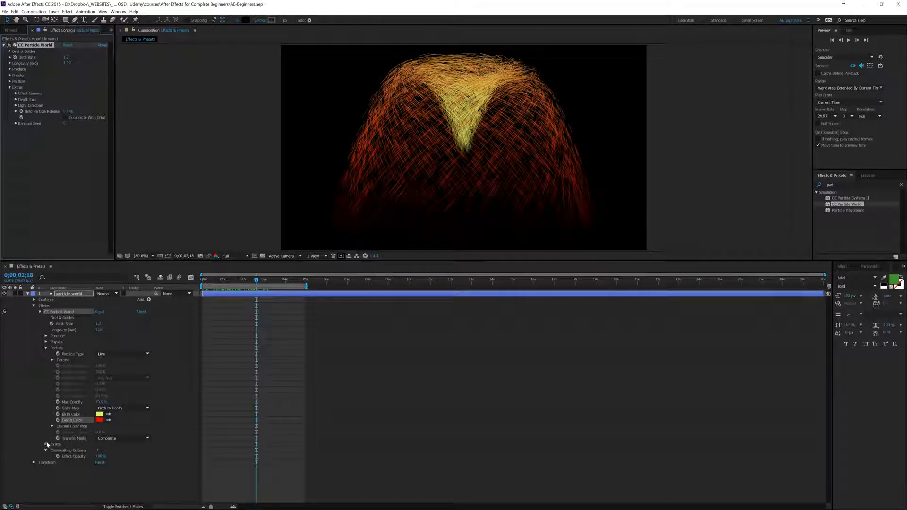
left_click(46, 445)
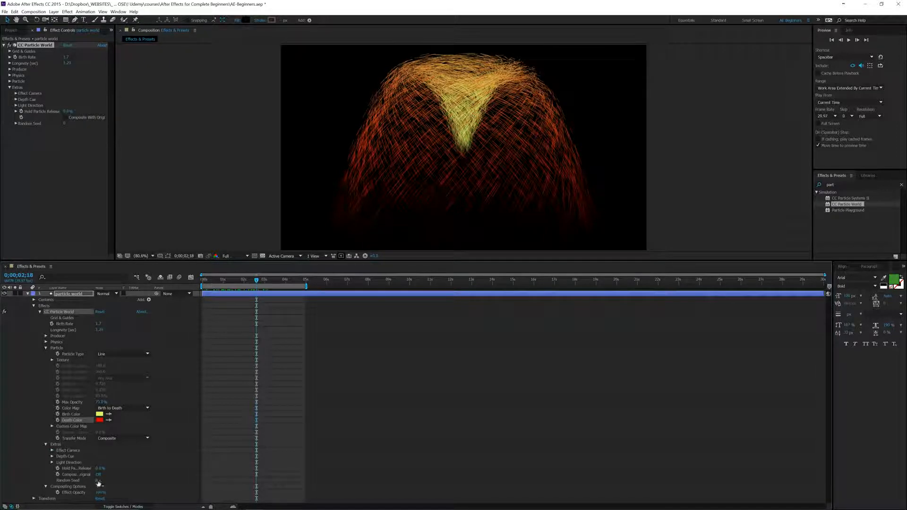
Step: Raise the effect's Random Seed and preview the particles from 0;00;00;06, ending on the frame at 0;00;02;21
mouse_move(98, 481)
left_mouse_down()
mouse_move(113, 482)
mouse_move(95, 482)
left_mouse_up()
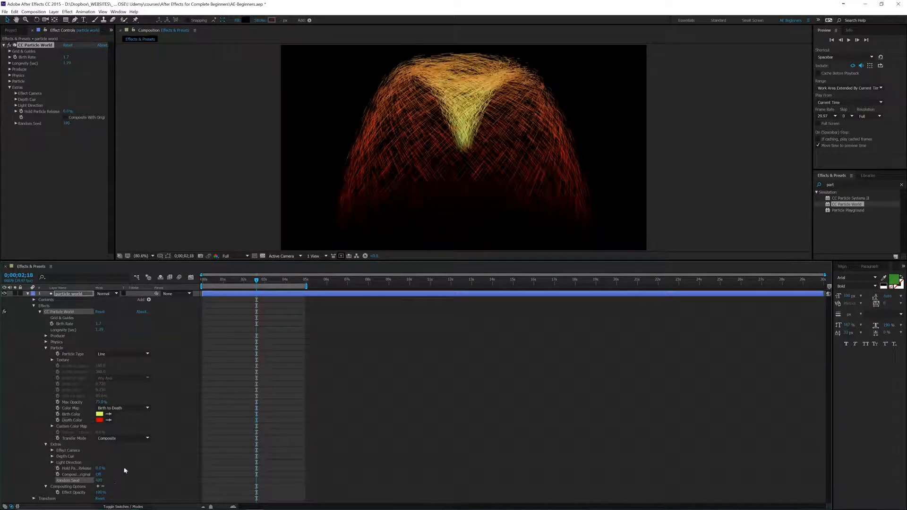
left_click_drag(257, 282, 213, 292)
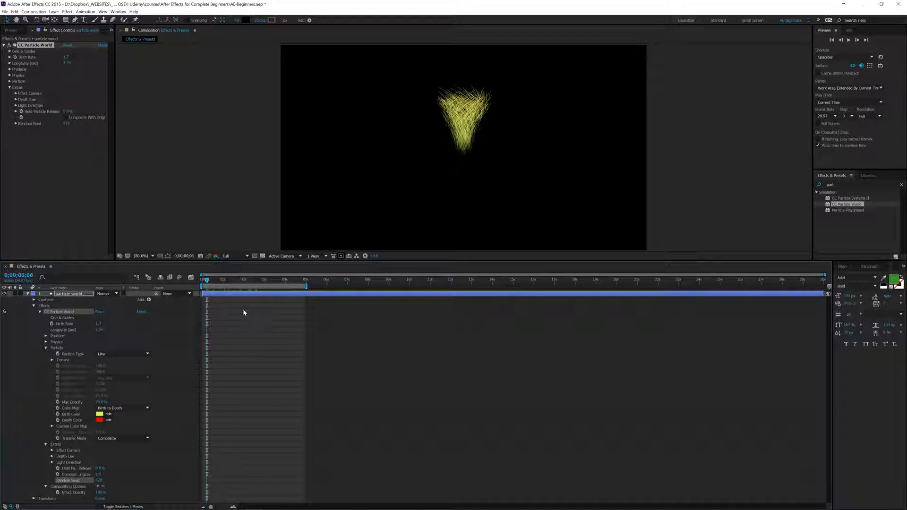
key("space")
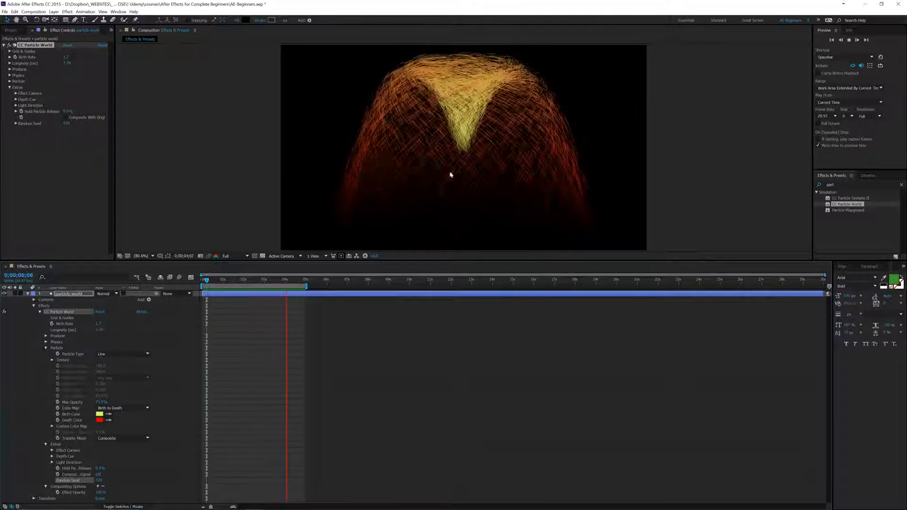
key("space")
left_click(258, 282)
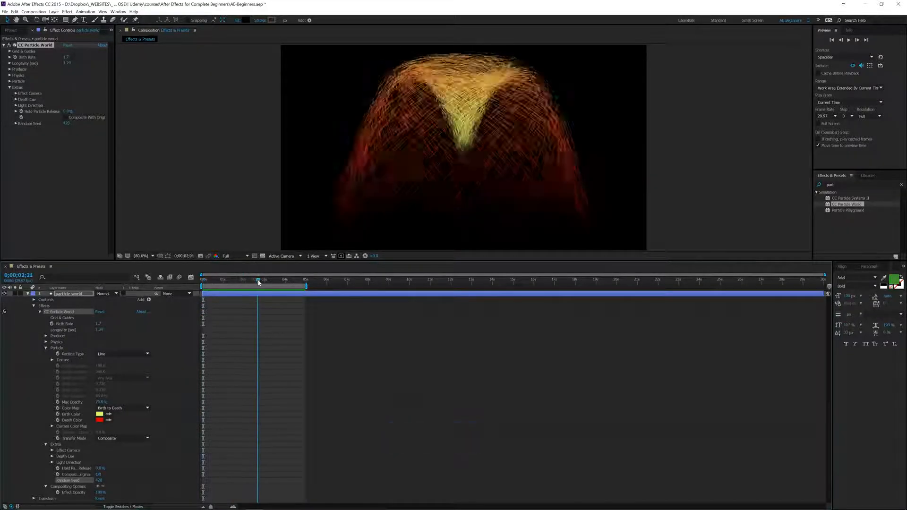
Step: Set the Random Seed to 0 and preview the particle animation from the very beginning
left_click(97, 480)
type("1")
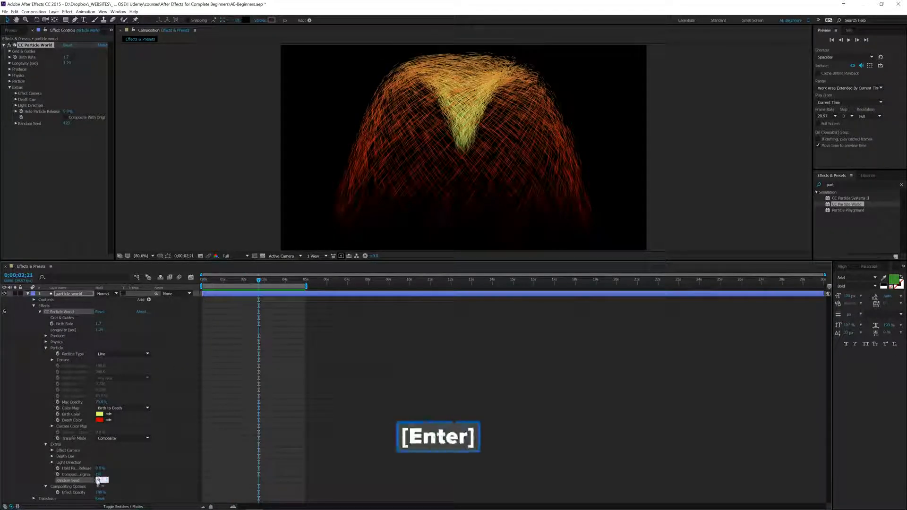
key("Return")
left_click_drag(260, 282, 194, 282)
key("space")
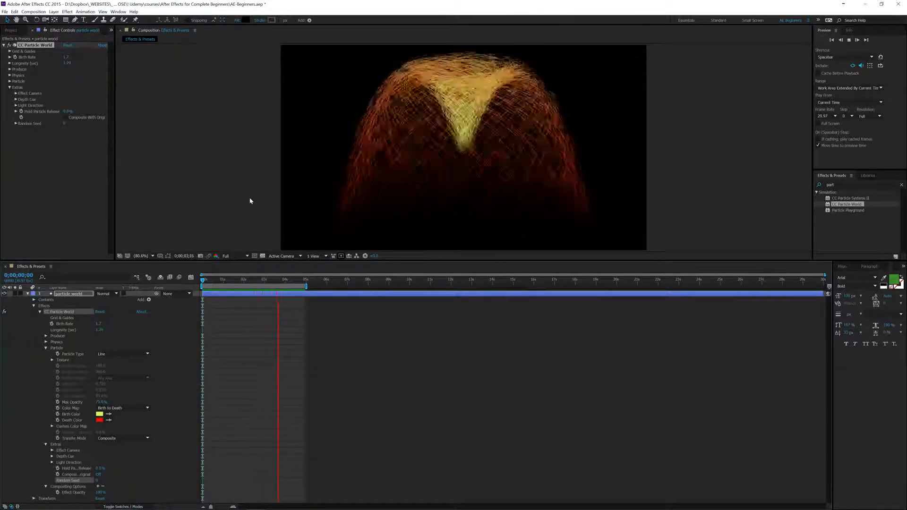
key("space")
Step: Collapse the layer's Effects properties in the timeline and shrink the timeline area to enlarge the composition view
left_click(34, 305)
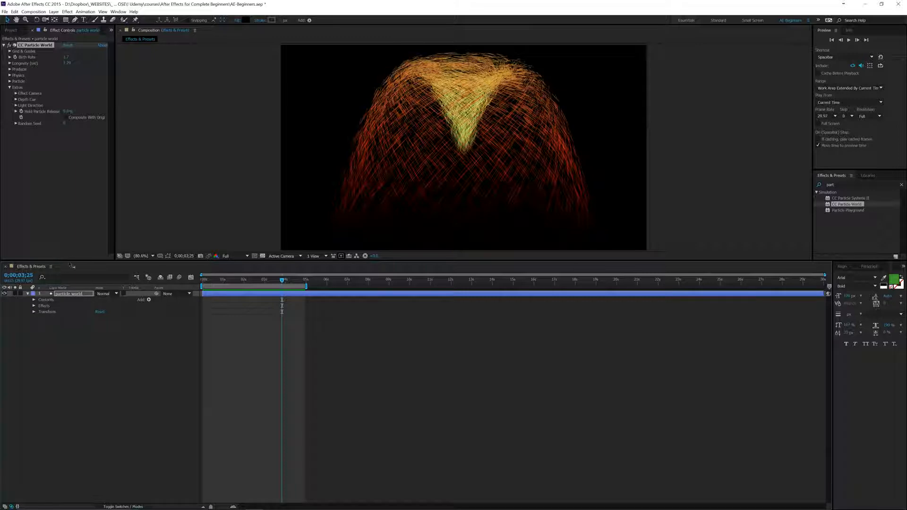
left_click_drag(71, 263, 71, 358)
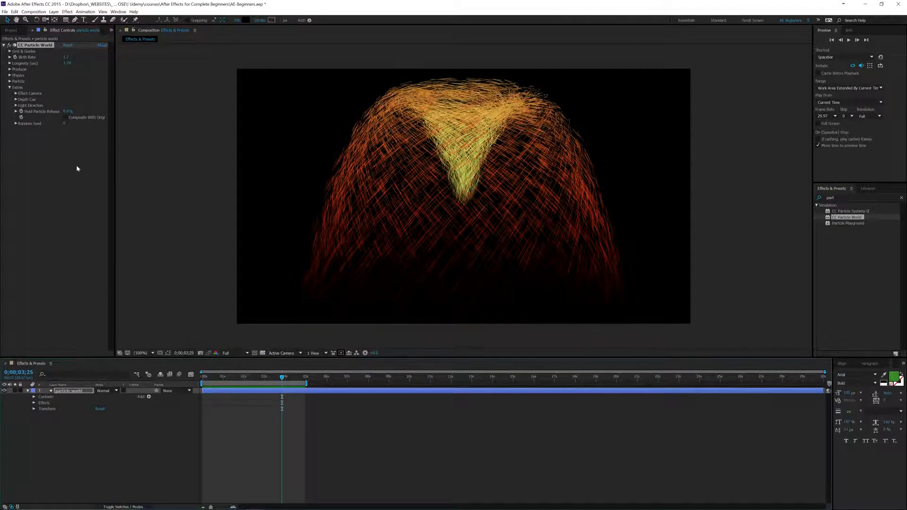
Step: Expand the Physics group of CC Particle World, glance at its Direction Axis, and leave the Gravity Vector properties open
left_click(10, 75)
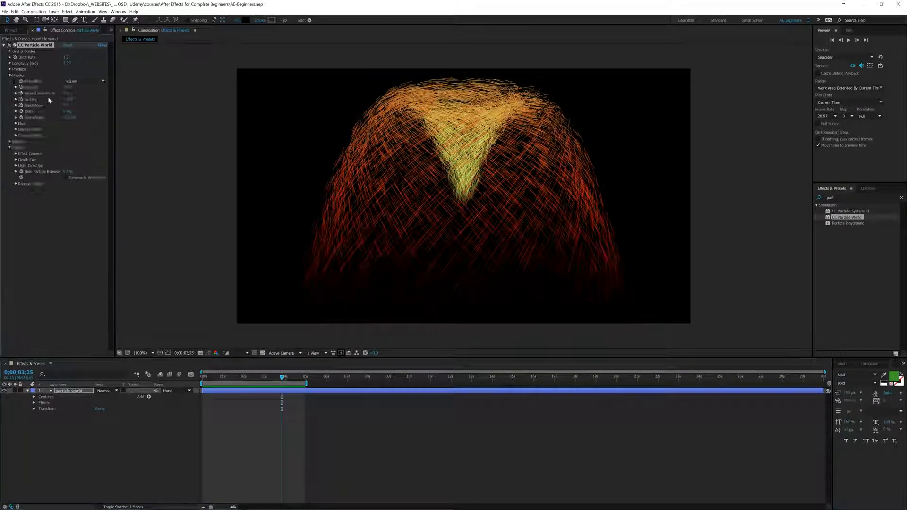
left_click(16, 130)
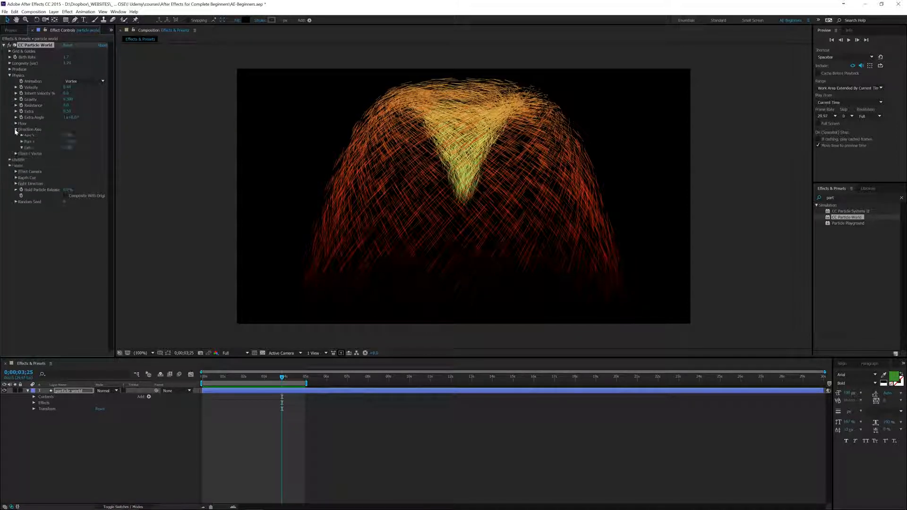
left_click(15, 130)
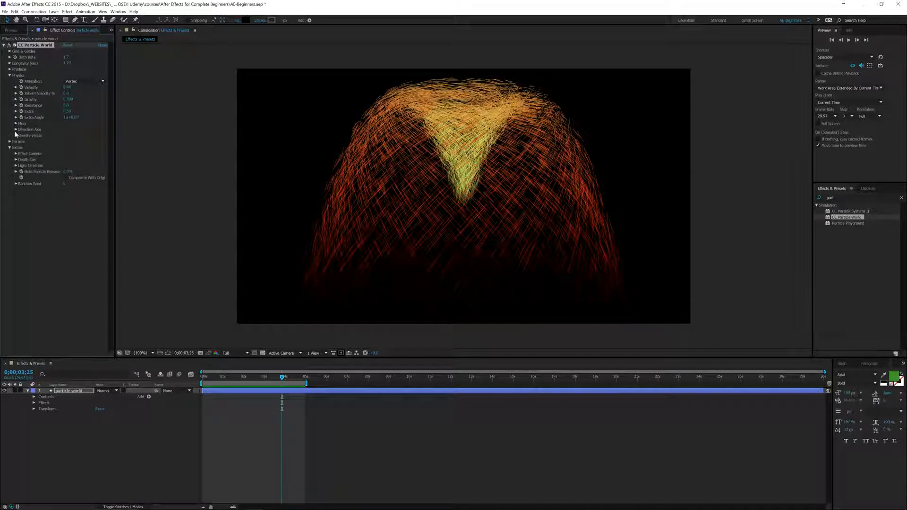
left_click(15, 136)
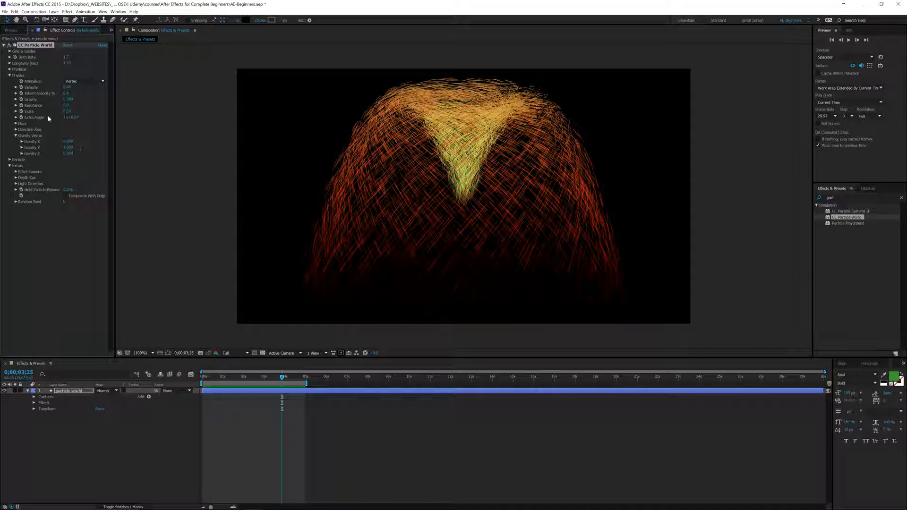
Step: Lower the particles' Gravity so they rise further, and preview the animation from 0;00;00;23
left_click_drag(70, 100, 63, 99)
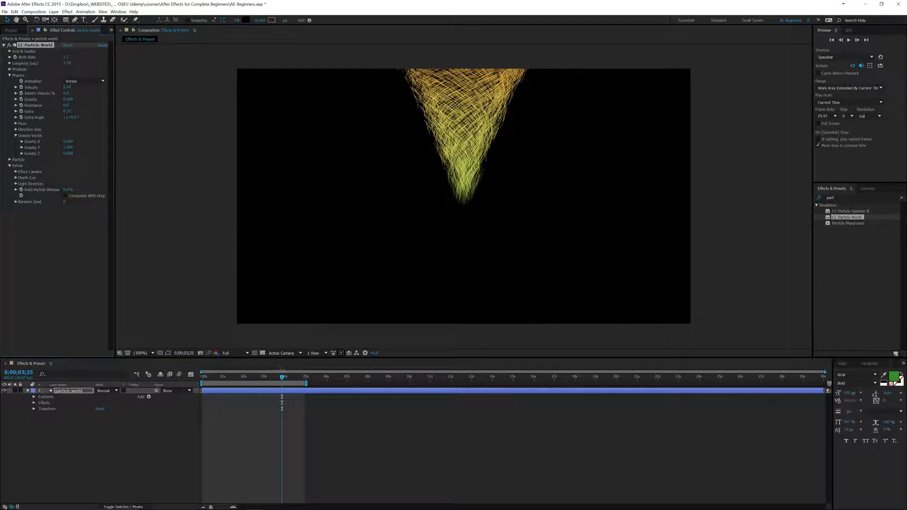
left_click_drag(282, 376, 218, 377)
key("space")
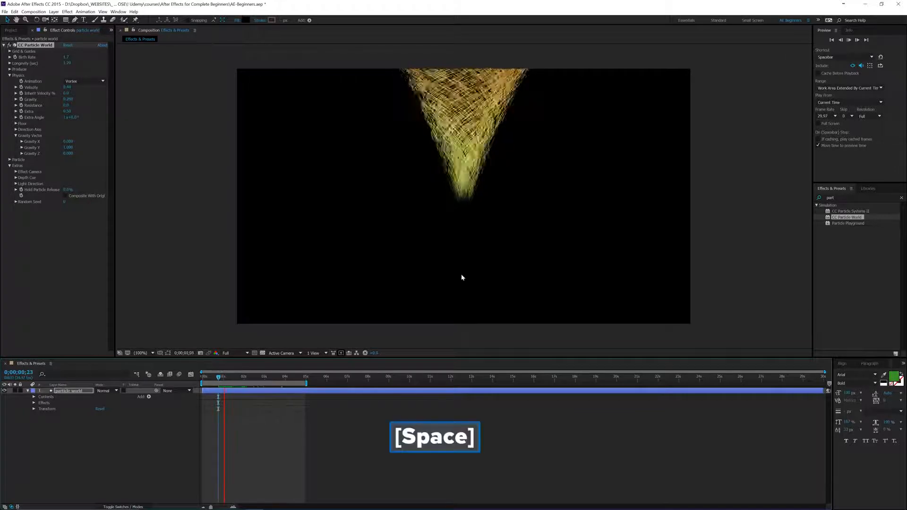
key("space")
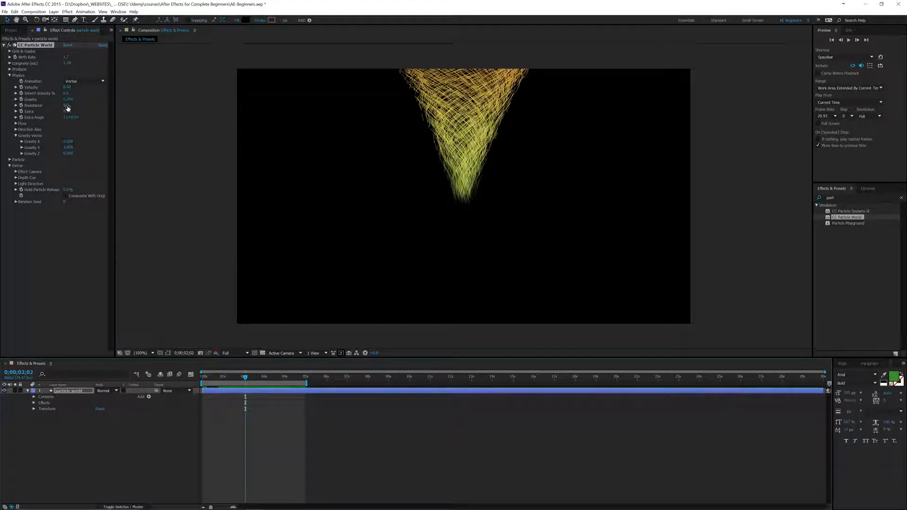
Step: Raise the particles' Resistance to hold them in a small plume, and preview the animation from 0;00;01;08
left_click_drag(67, 106, 79, 108)
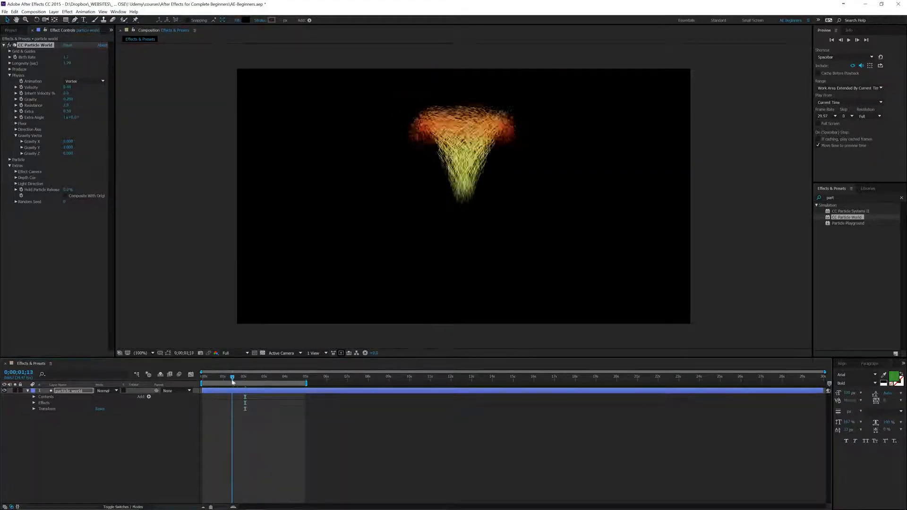
key("space")
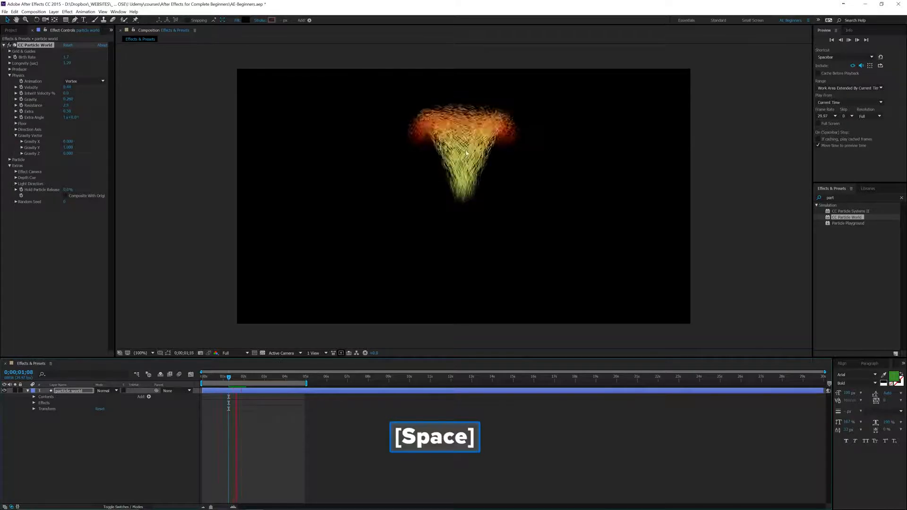
key("space")
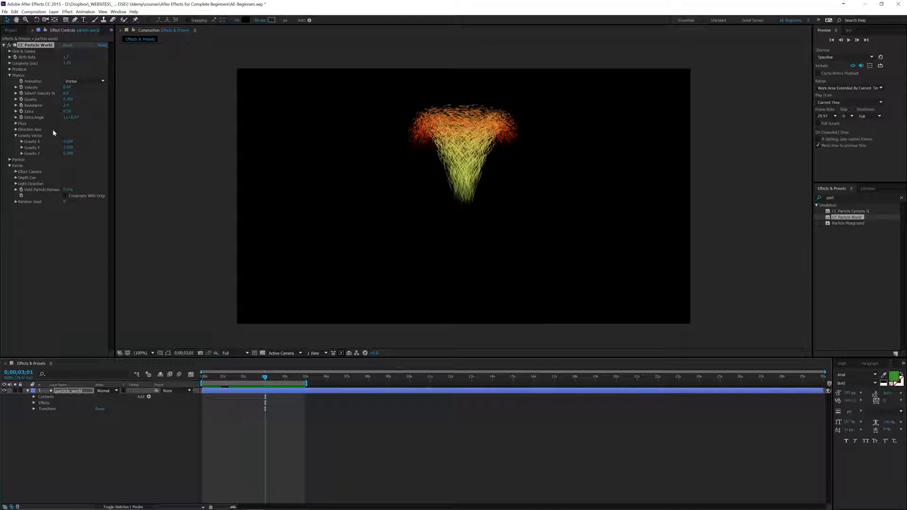
Step: Collapse the effect's Physics group and close the Effect Controls to return to the project's file list
left_click(49, 280)
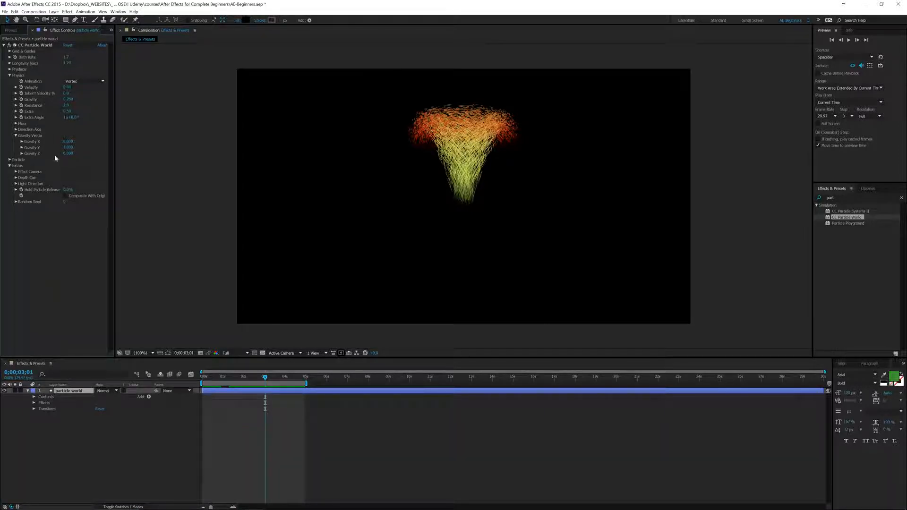
left_click(10, 75)
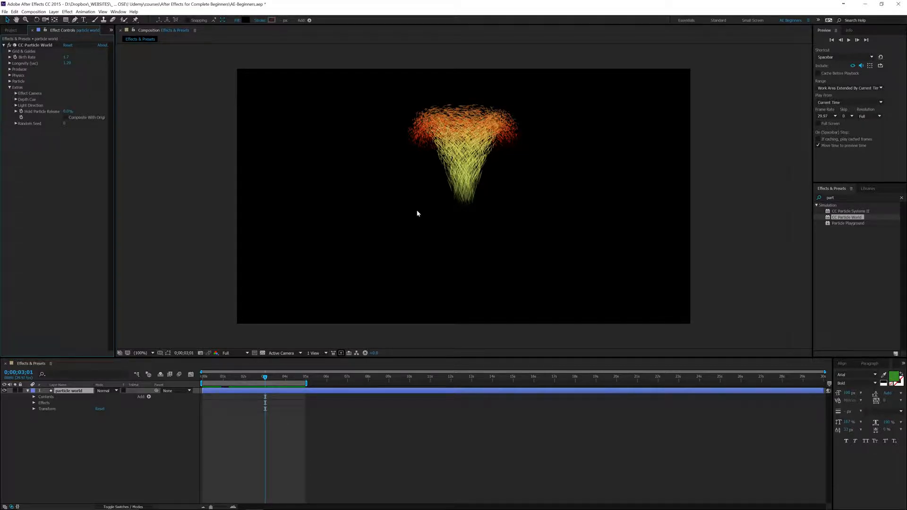
left_click(33, 30)
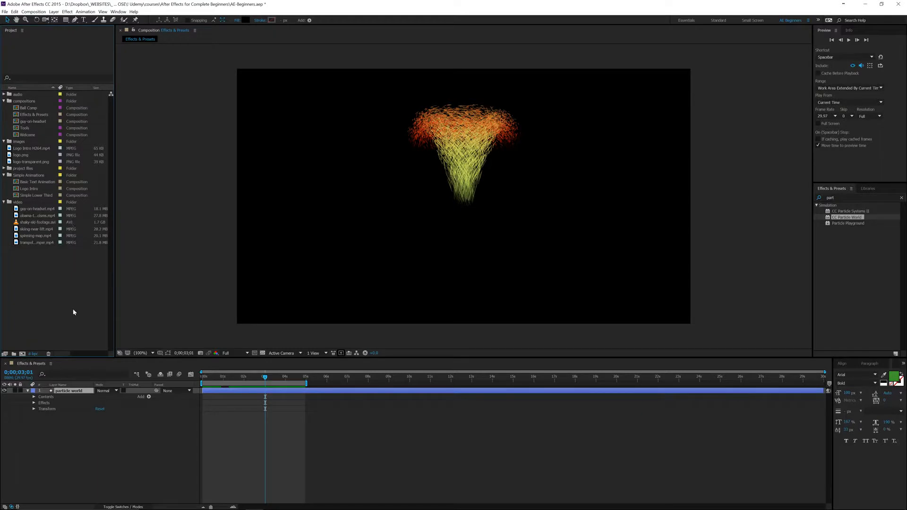